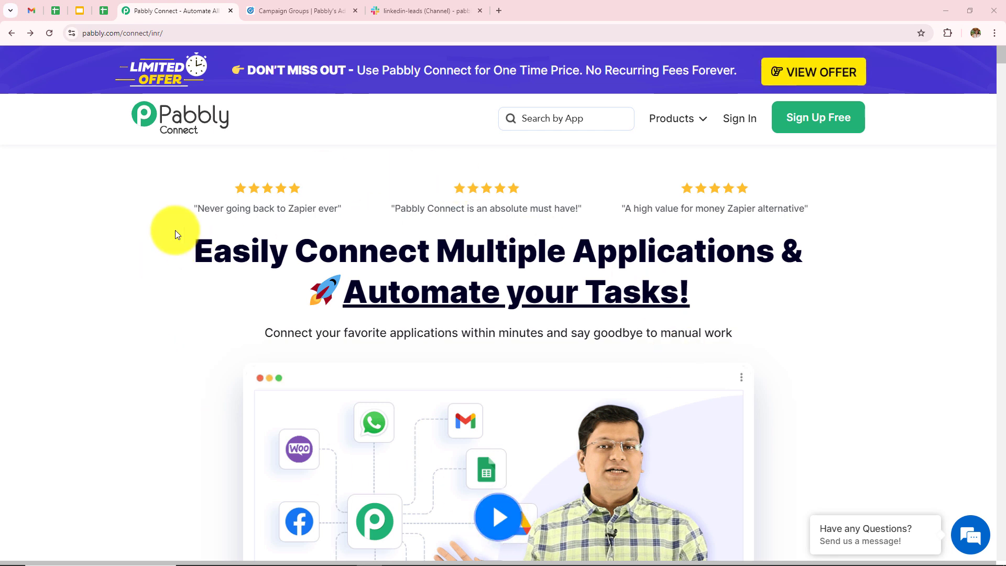
Sign in to the Pabbly account and open the Pabbly Connect dashboard
click(205, 33)
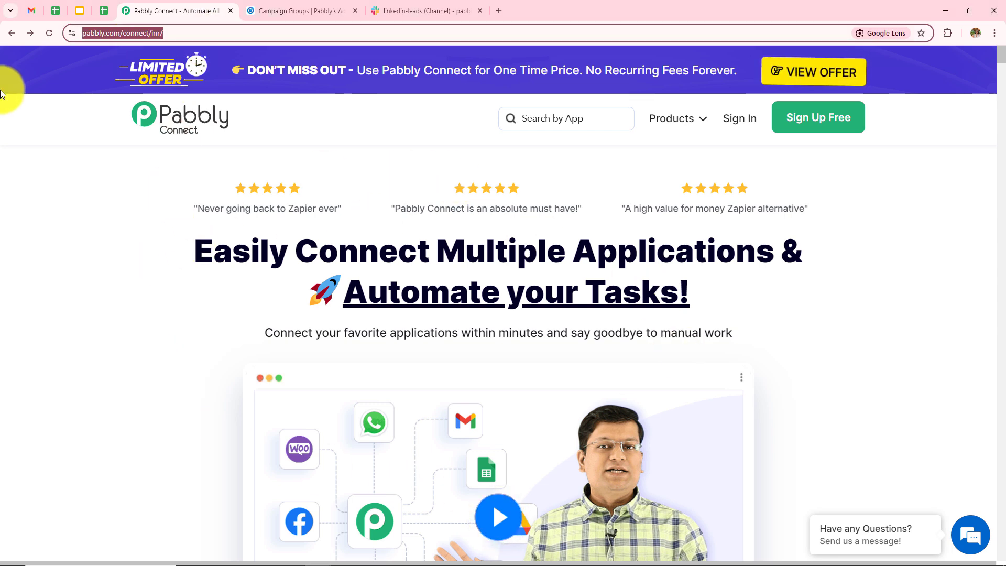
click(36, 240)
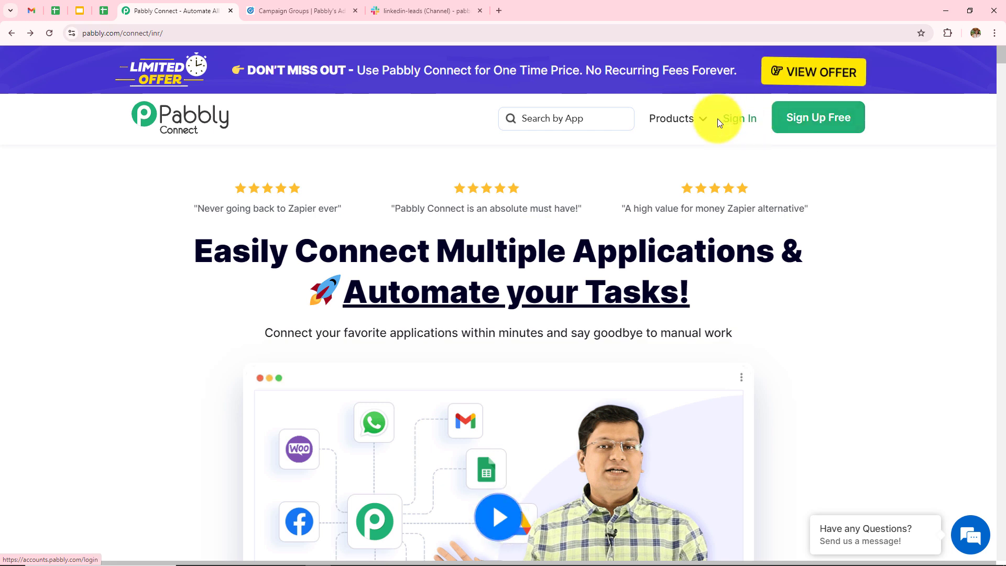
click(740, 120)
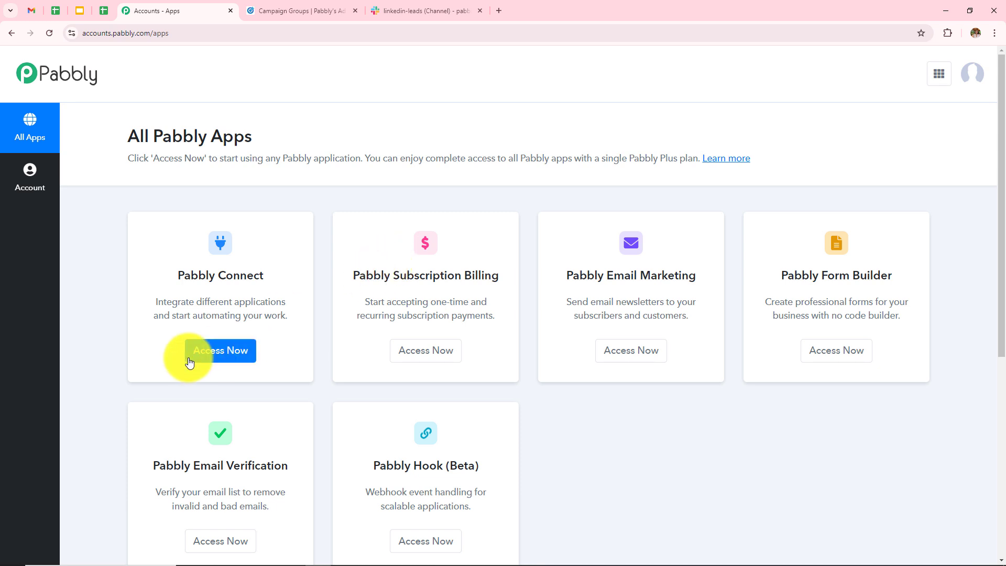
click(232, 357)
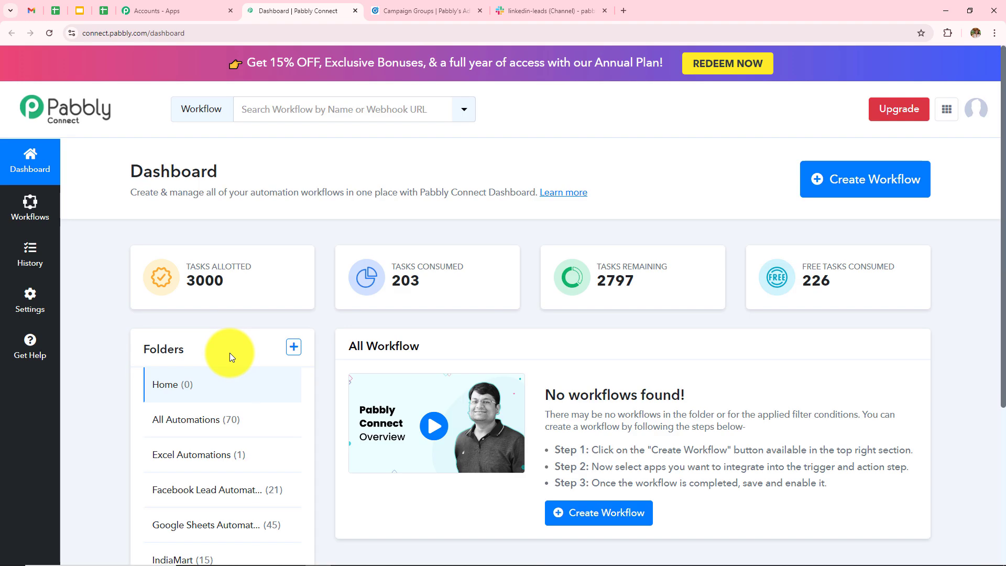
Review the dashboard's workflow list and folders, along with the name and parent options for creating a folder
scroll(548, 350, down, 2)
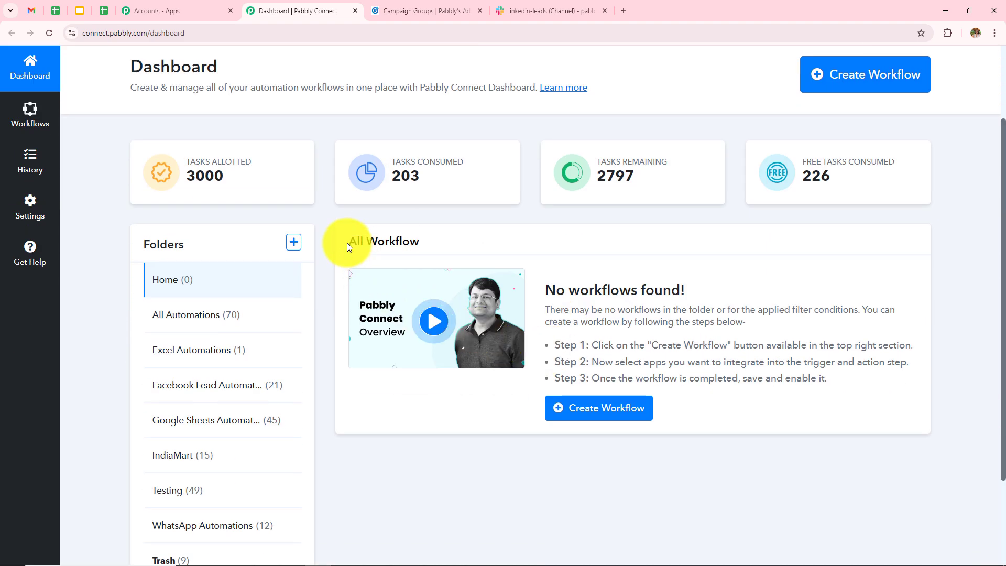
drag(347, 242, 525, 240)
click(526, 448)
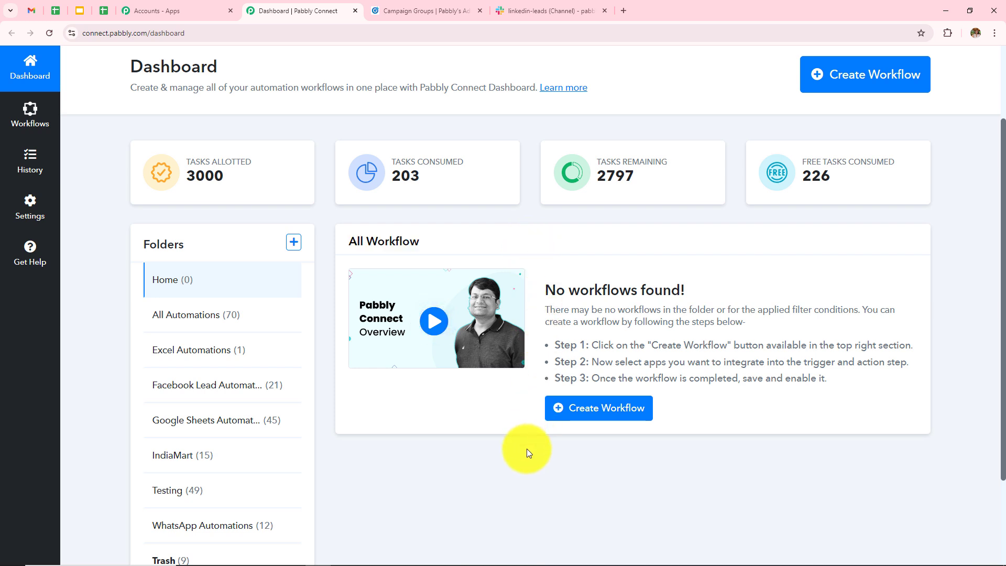
scroll(526, 448, down, 2)
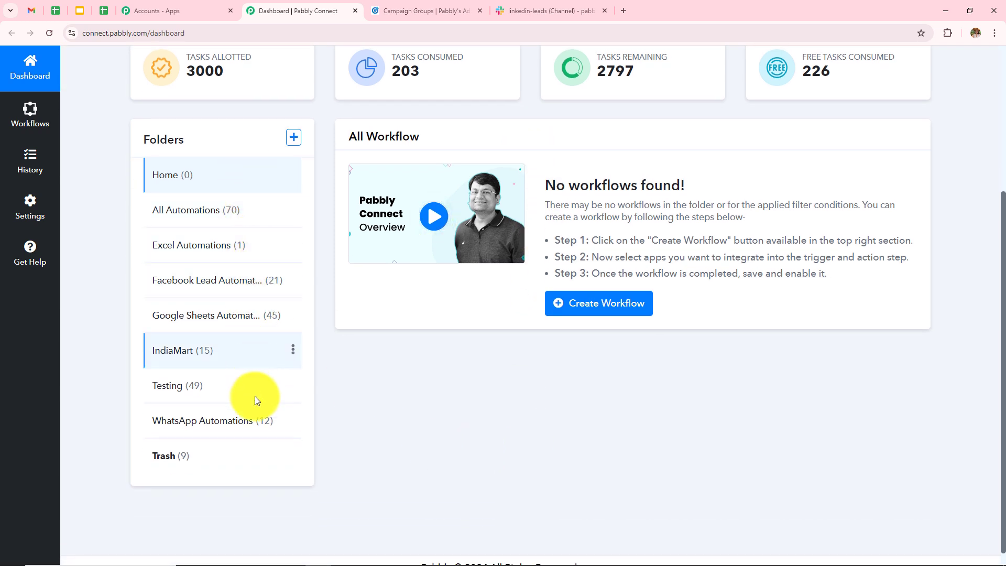
scroll(429, 397, up, 4)
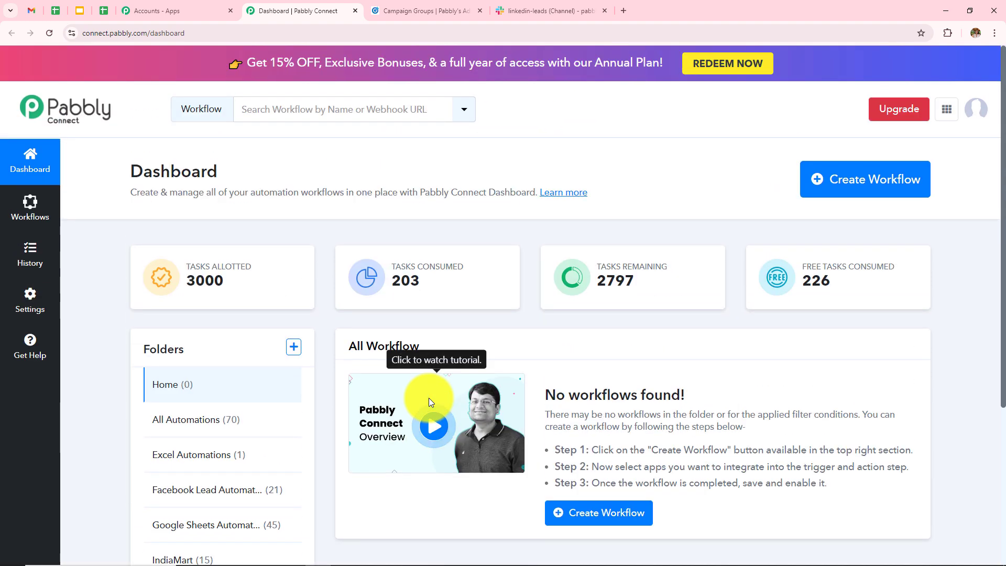
click(292, 345)
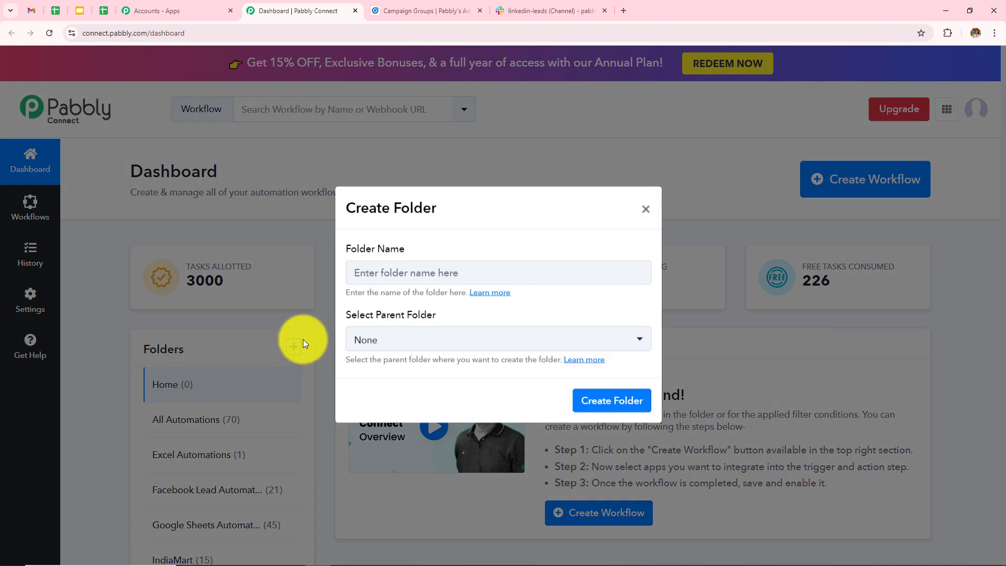
drag(345, 250, 458, 249)
drag(345, 315, 500, 316)
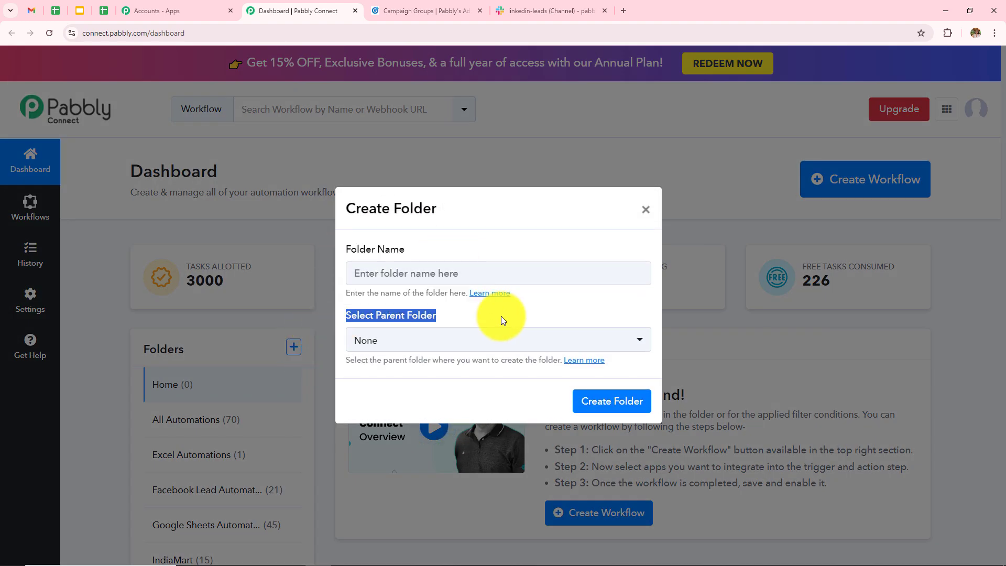
click(645, 210)
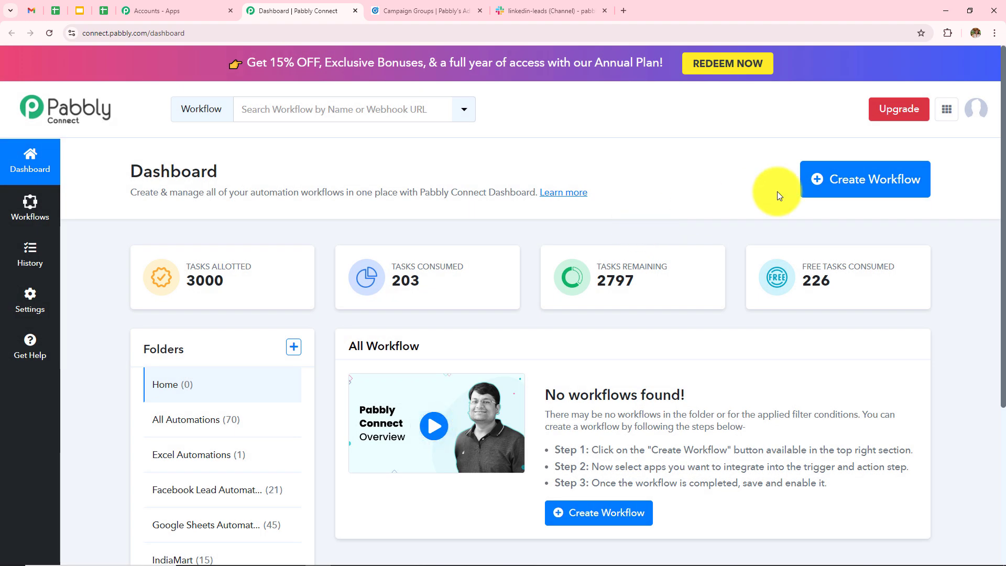
Create a workflow named "How to Notify Team on Slack for New LinkedIn Lead Gen Ads Leads" in the All Automations folder
click(865, 195)
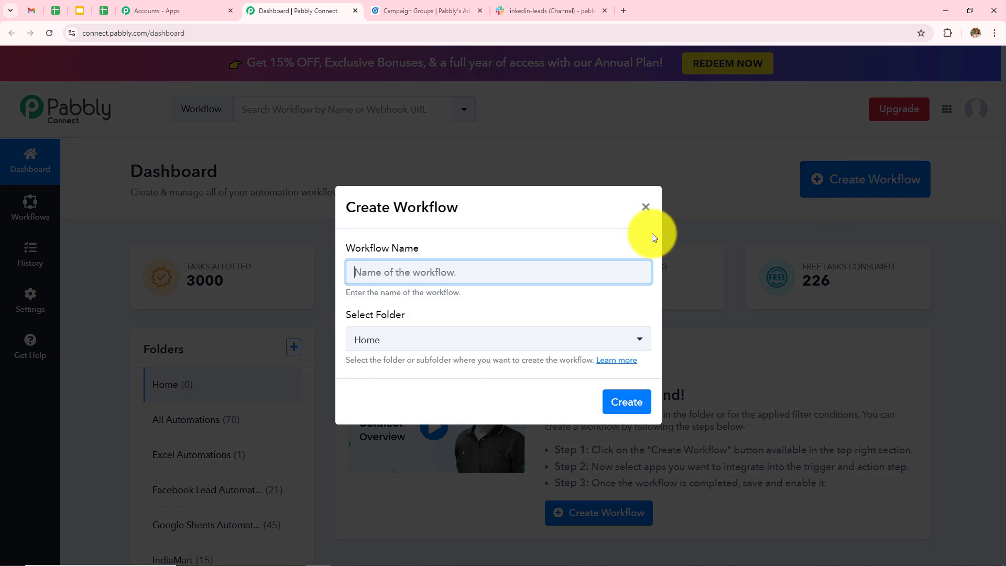
drag(343, 253, 495, 244)
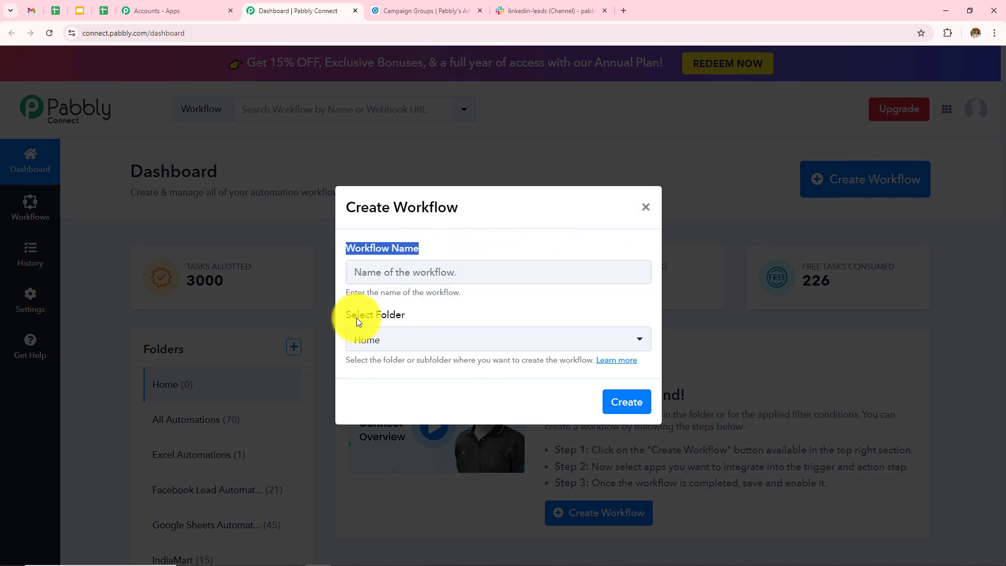
drag(344, 315, 484, 316)
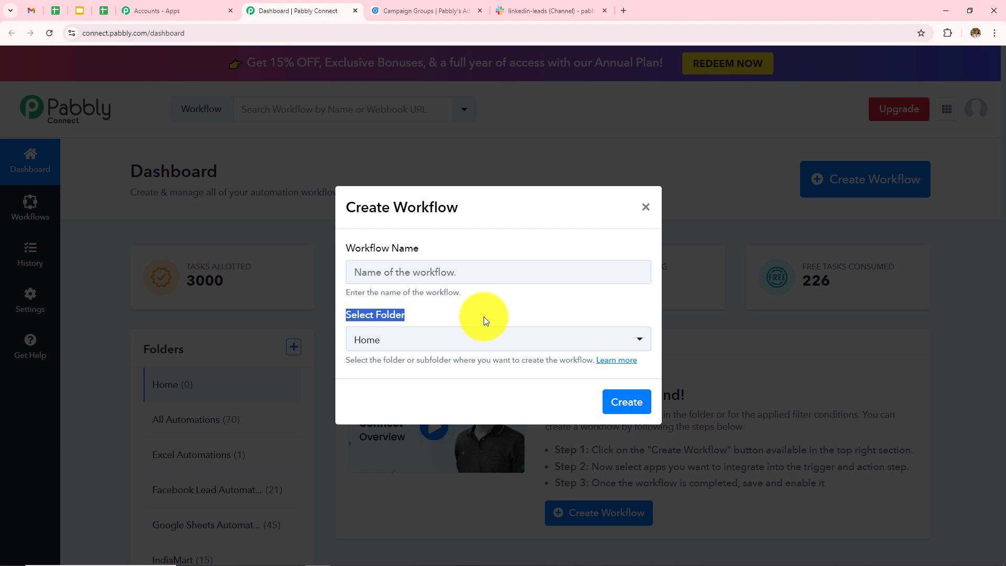
click(478, 272)
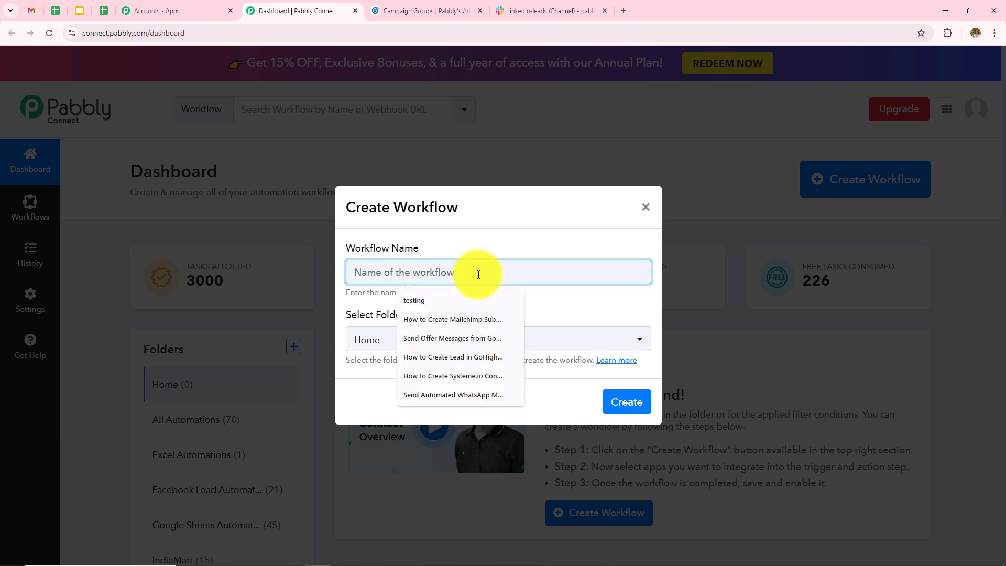
key(ctrl+v)
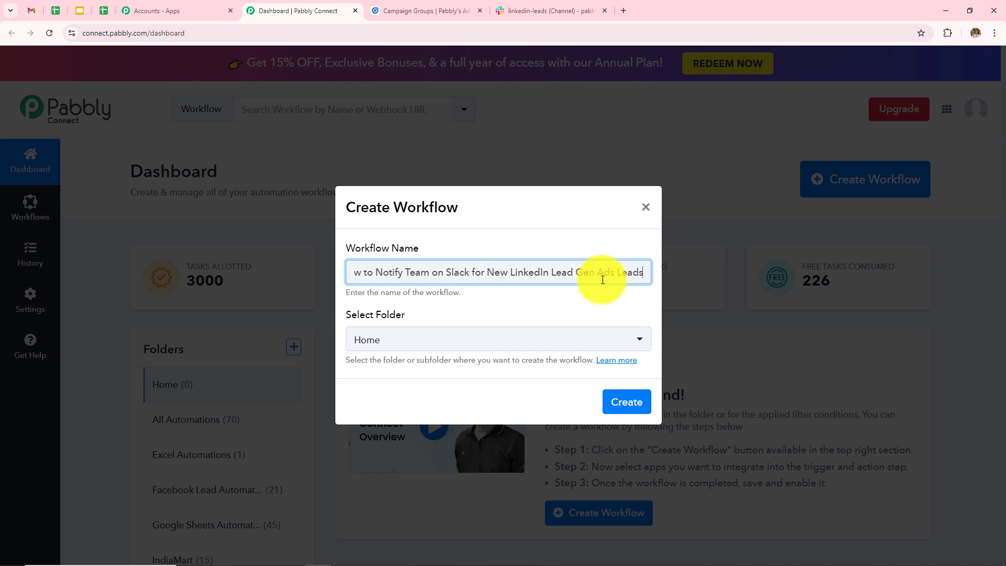
click(455, 347)
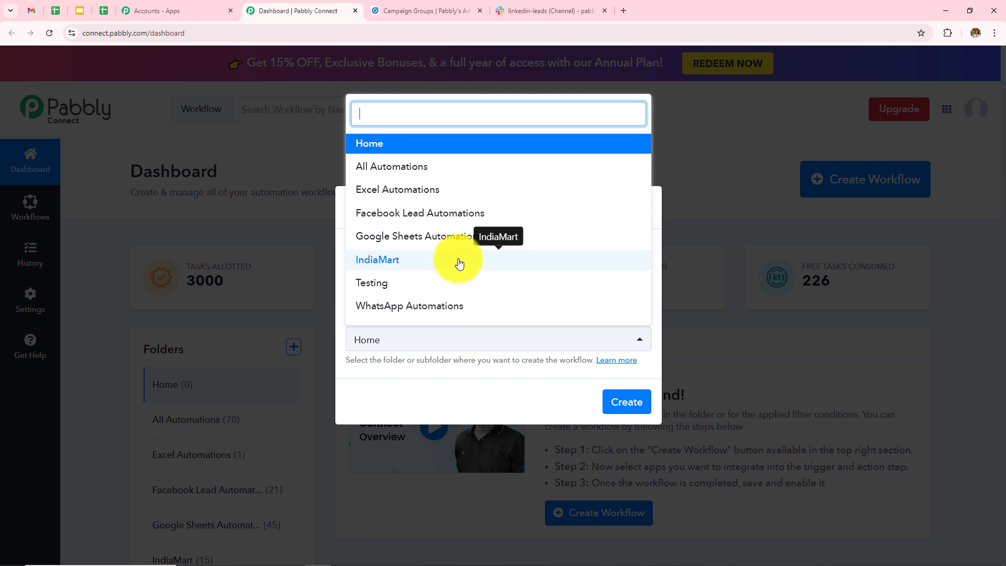
click(441, 166)
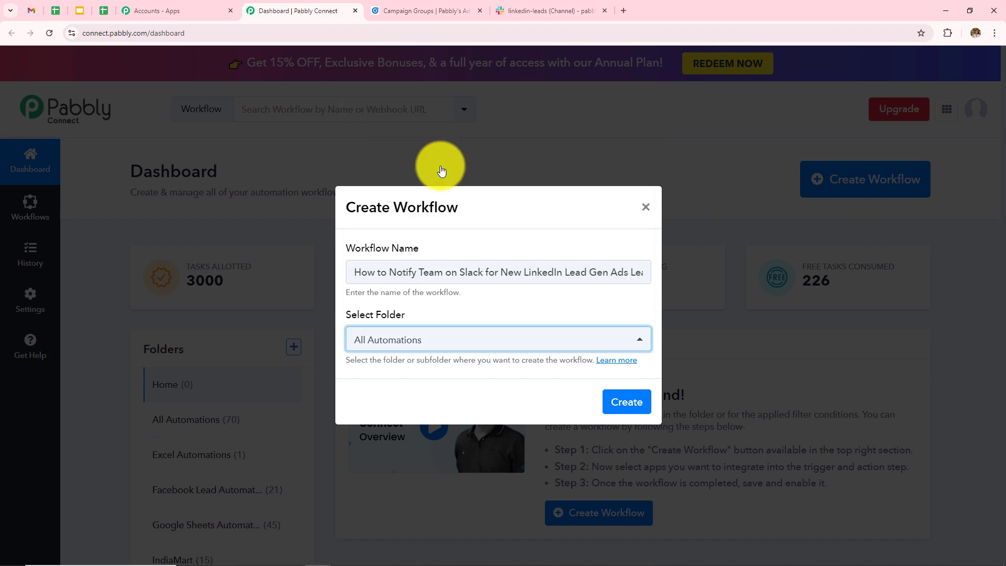
click(615, 403)
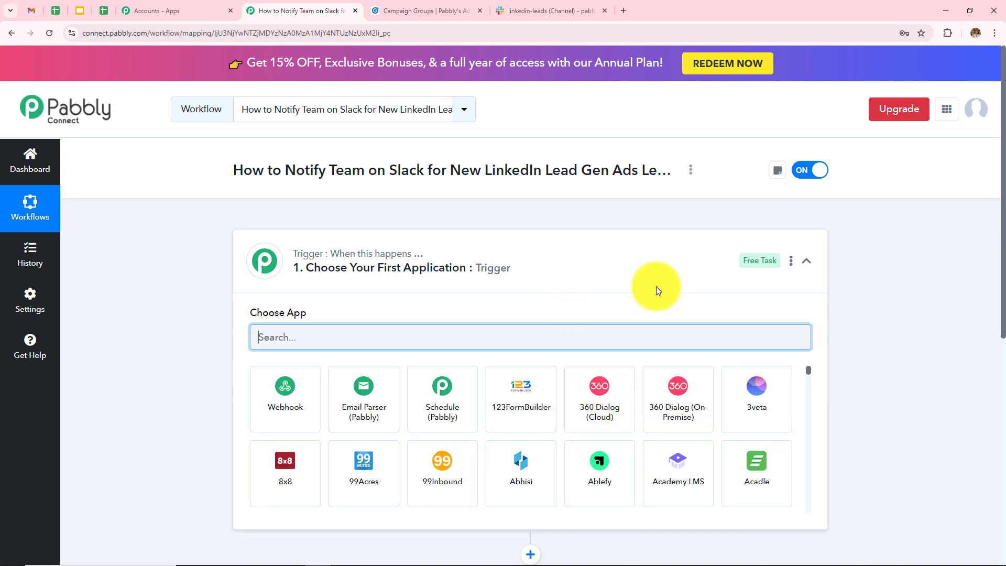
click(809, 261)
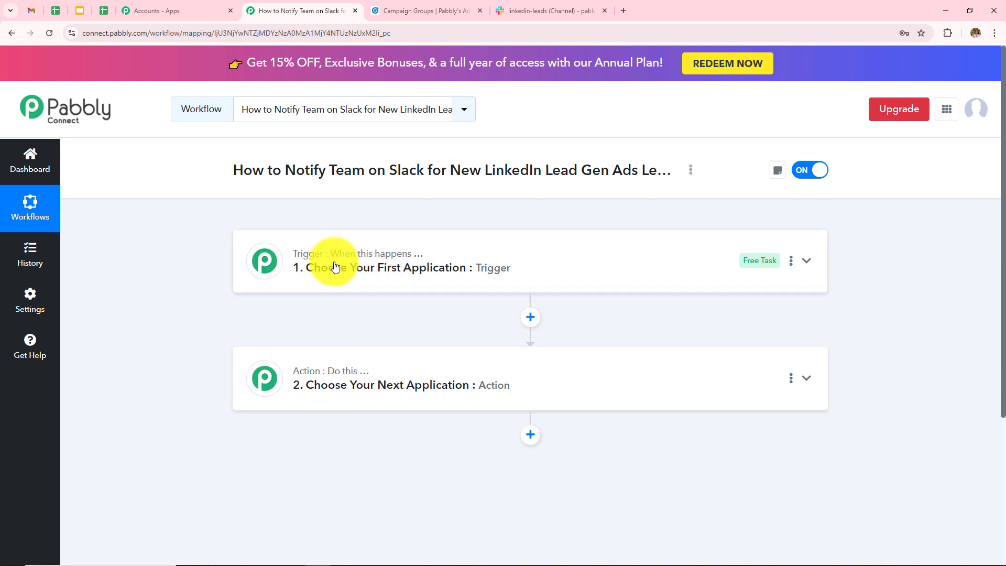
mouse_move(377, 262)
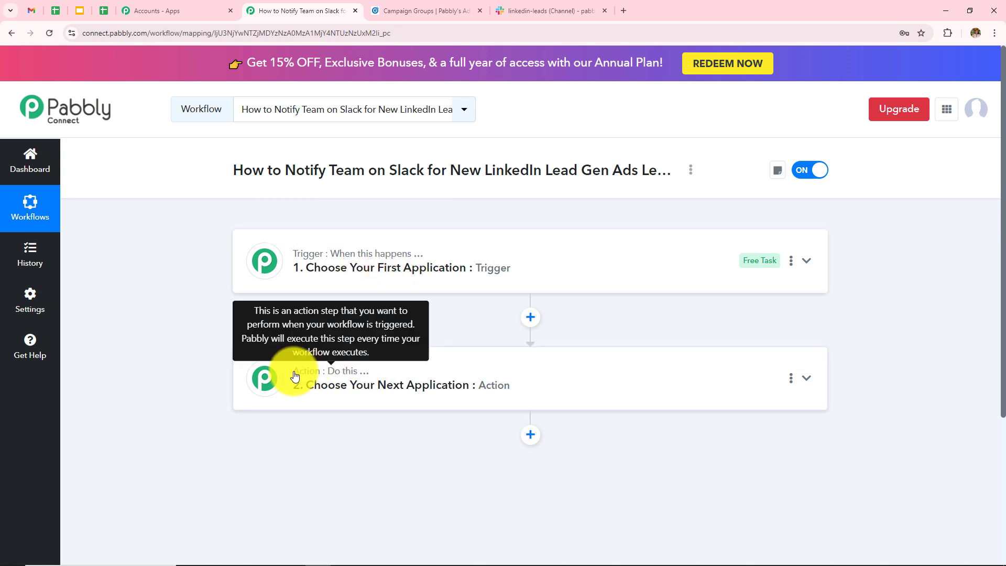
mouse_move(361, 380)
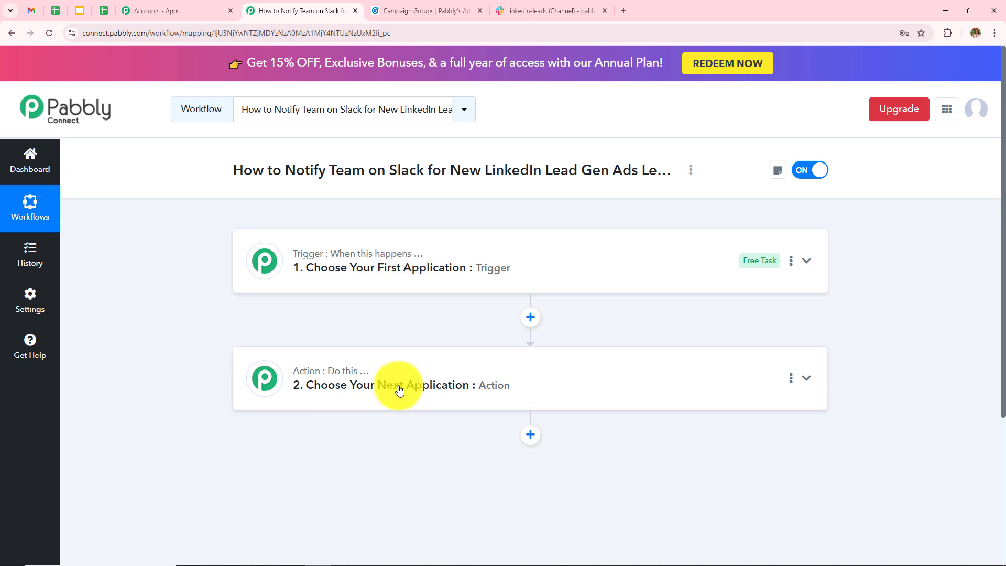
click(419, 265)
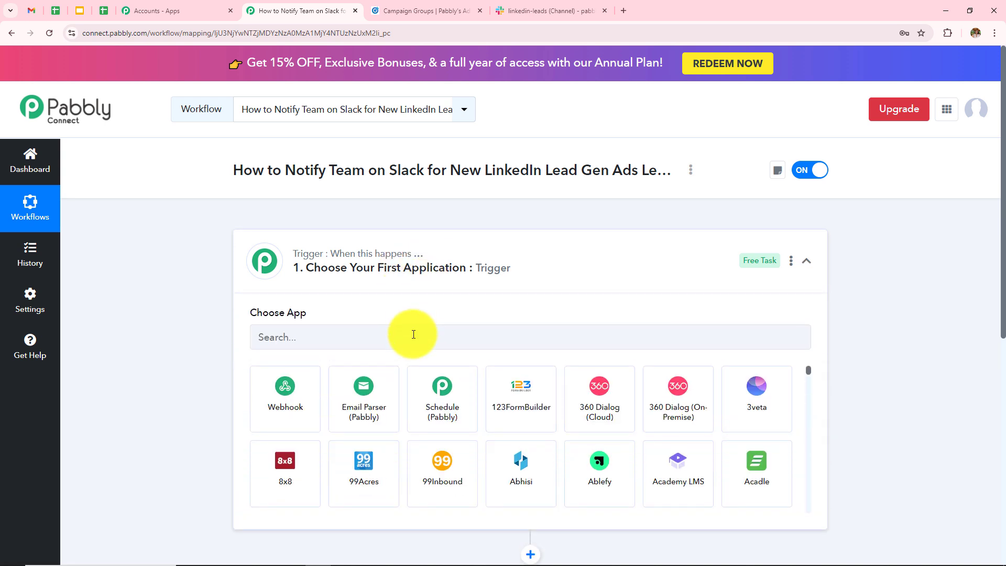
Set the trigger application to LinkedIn Lead Gen Forms with the New Lead Gen Form Response event
text(L)
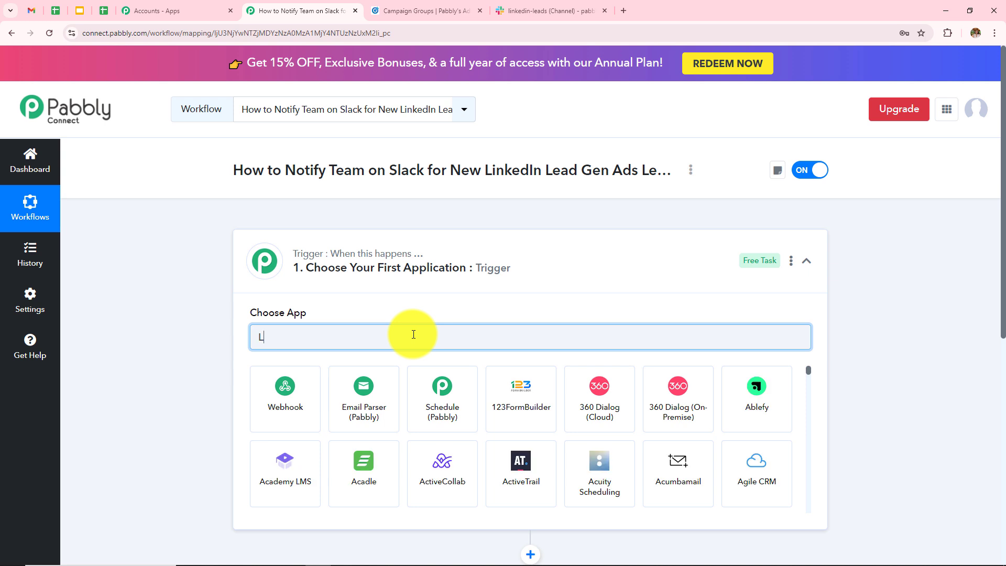
text(ink)
click(504, 417)
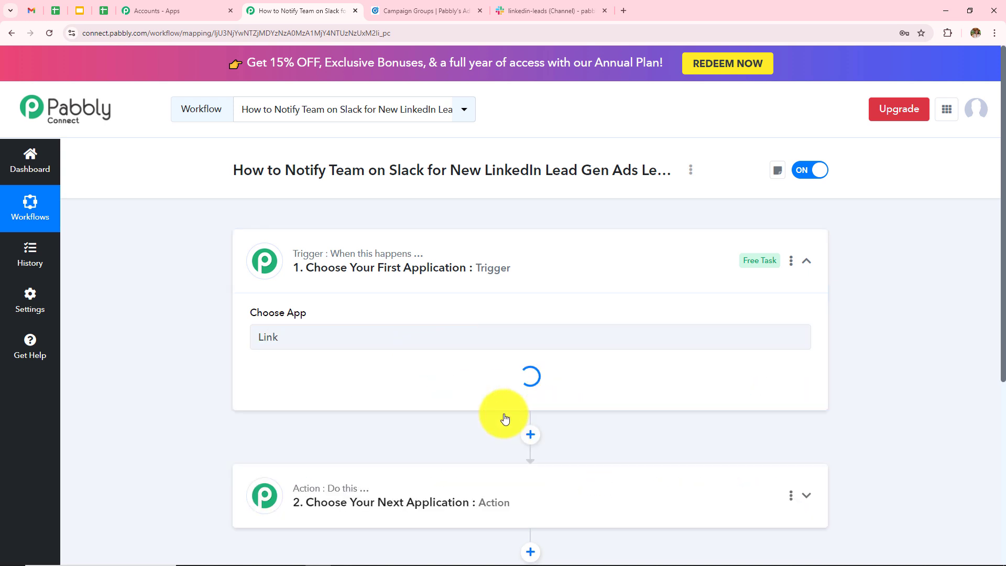
click(273, 388)
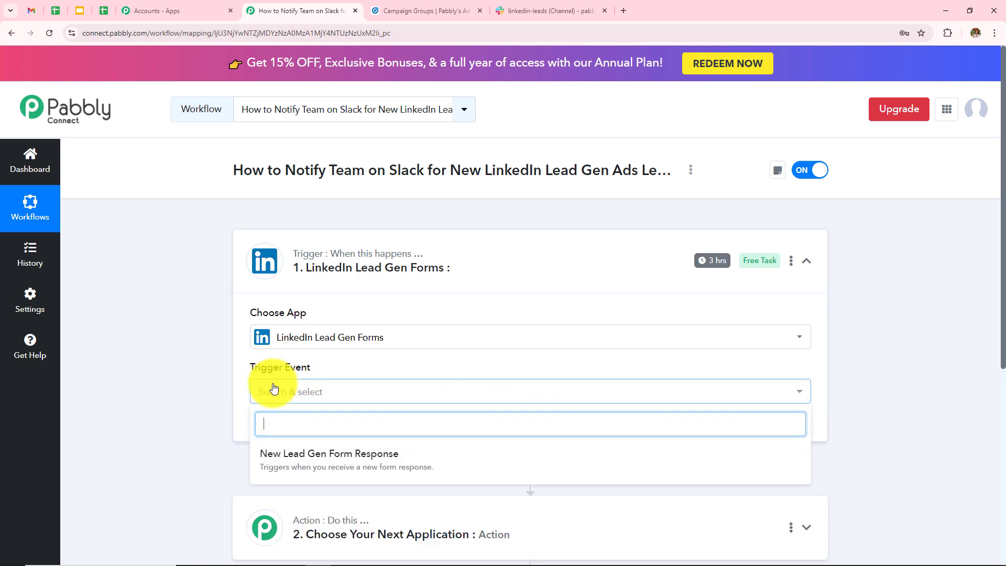
click(280, 468)
Connect the trigger to LinkedIn Lead Gen Forms through a new authorized connection
click(268, 440)
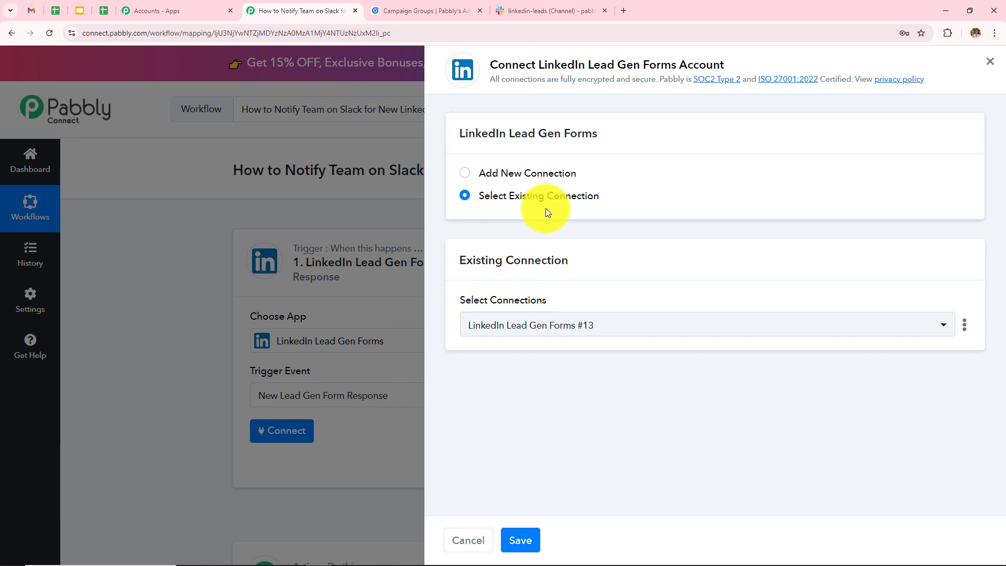
click(465, 175)
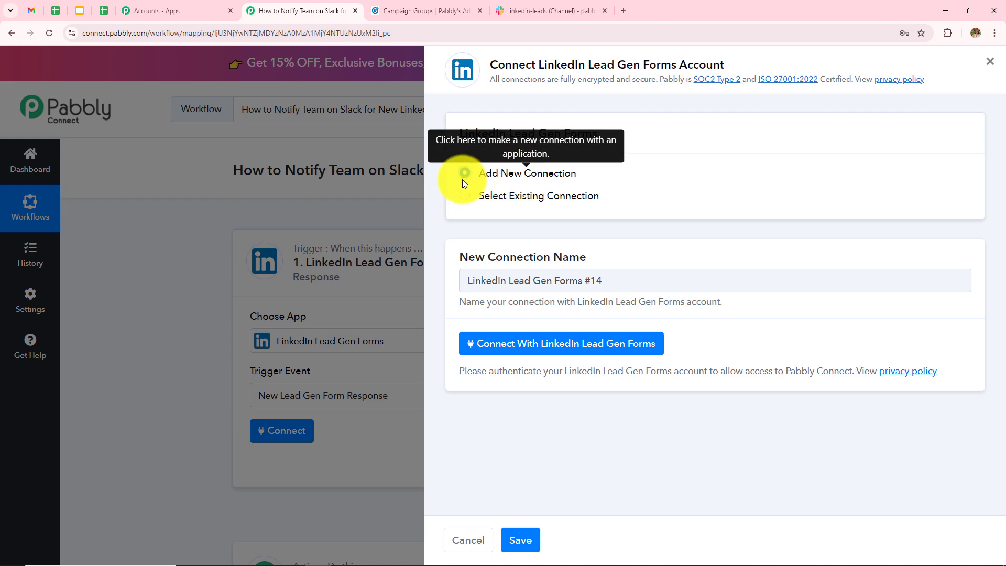
click(552, 348)
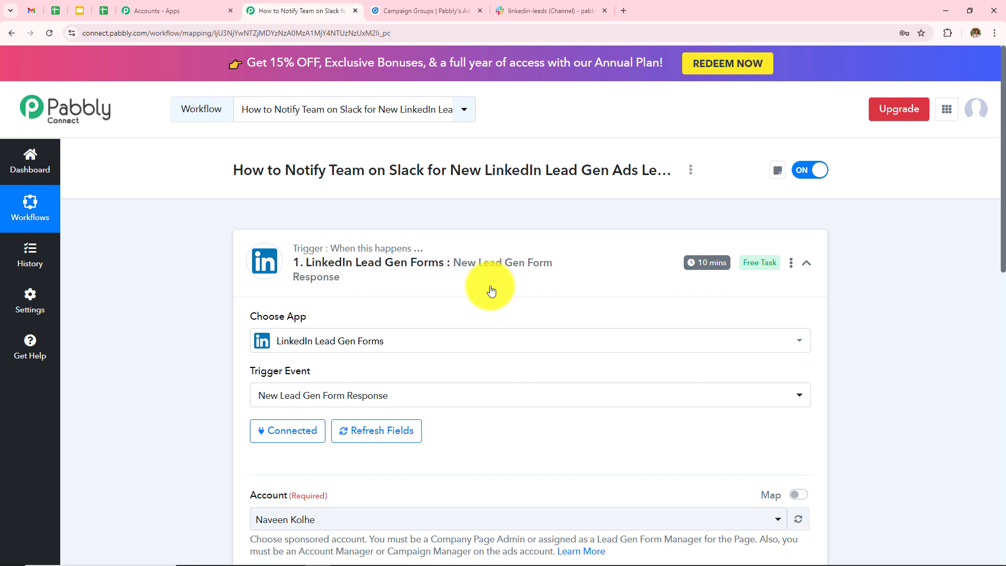
Set the trigger's account to Pabbly's Ad Account, matching the LinkedIn Campaign Manager account, and its lead form to Lead Form
scroll(491, 291, down, 4)
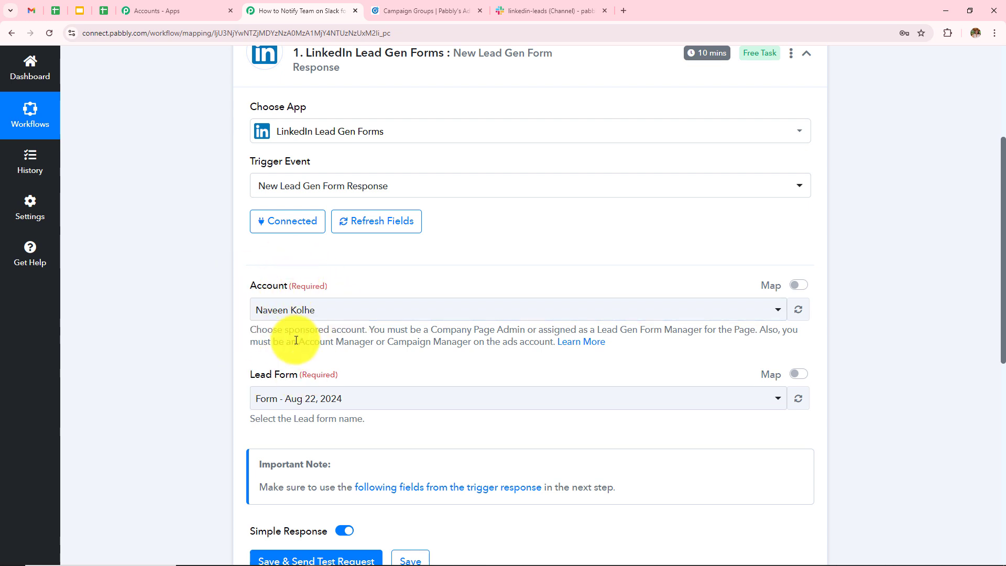
click(437, 7)
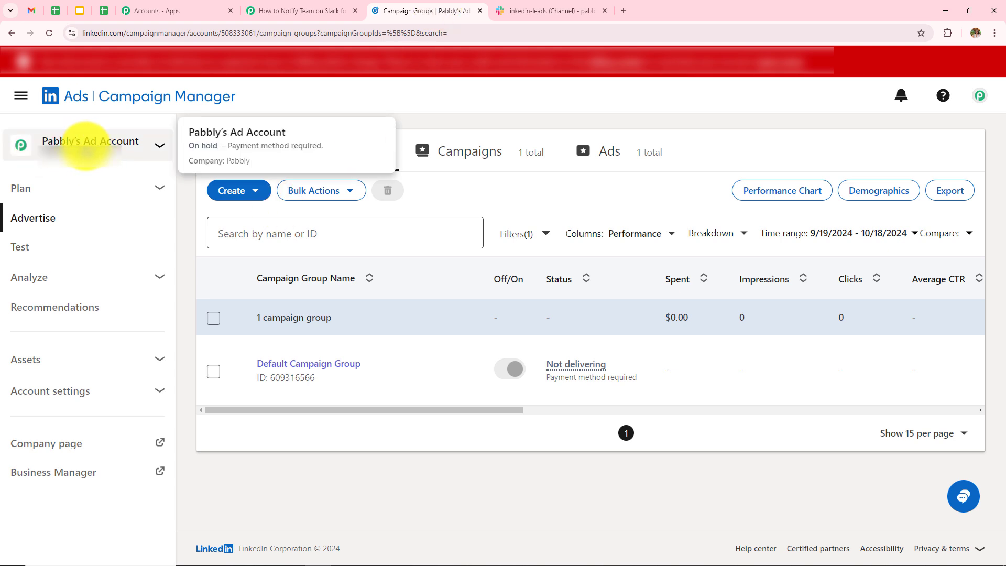
click(299, 11)
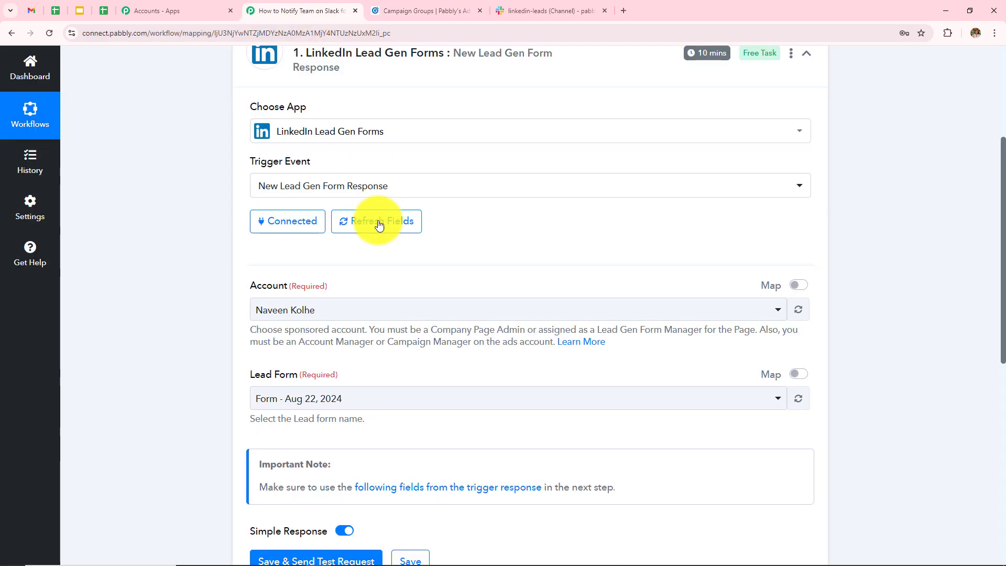
click(377, 312)
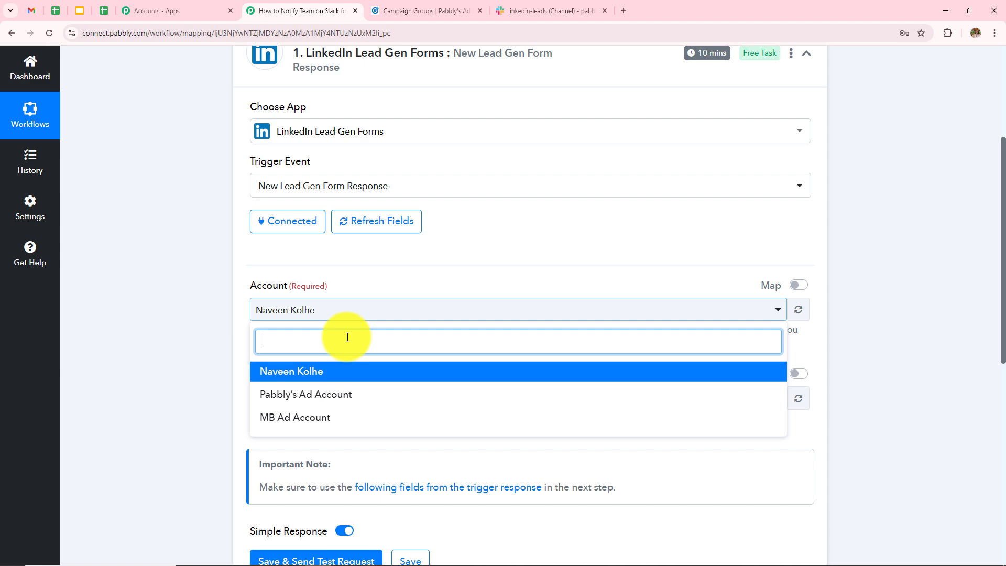
click(280, 401)
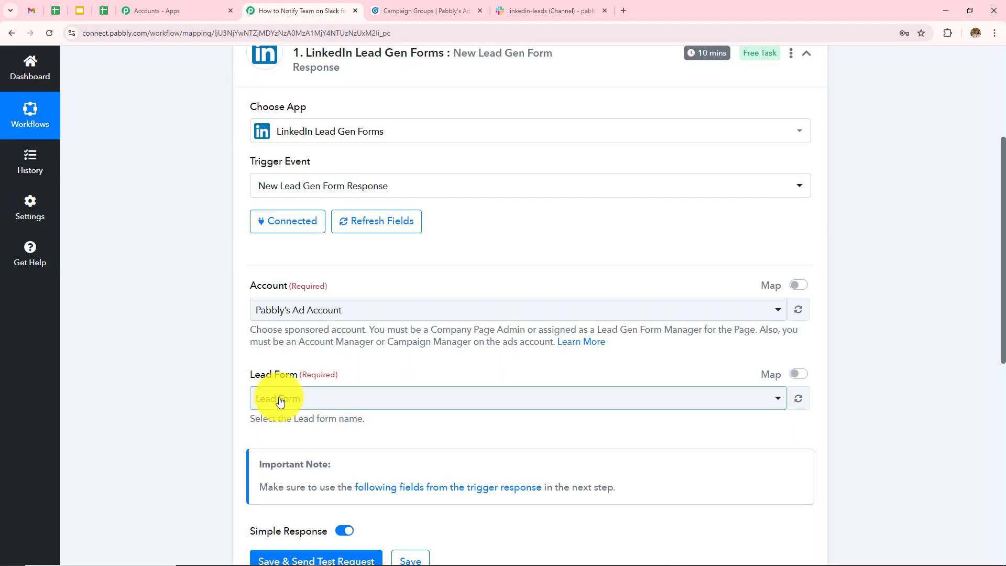
click(280, 401)
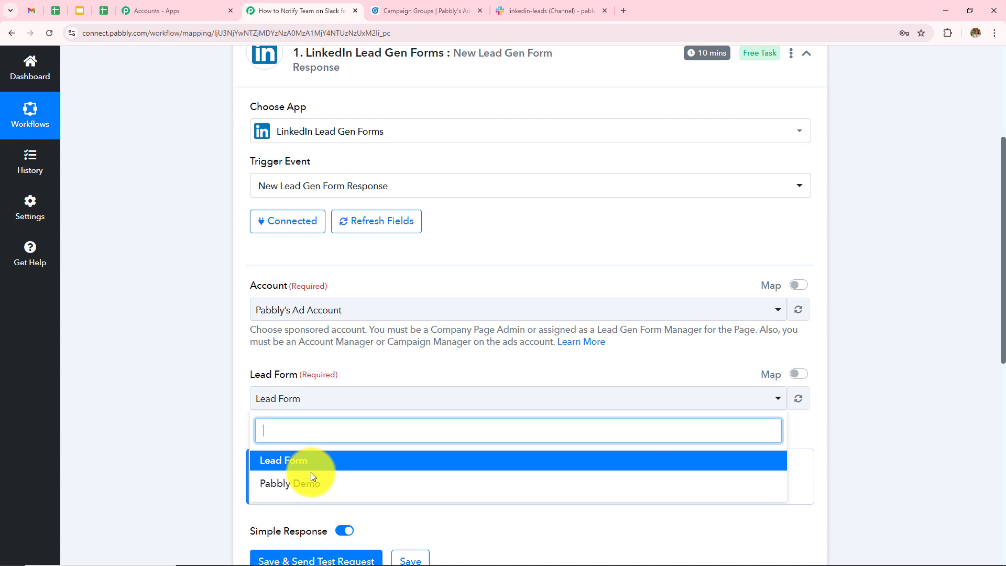
click(267, 463)
scroll(189, 397, down, 3)
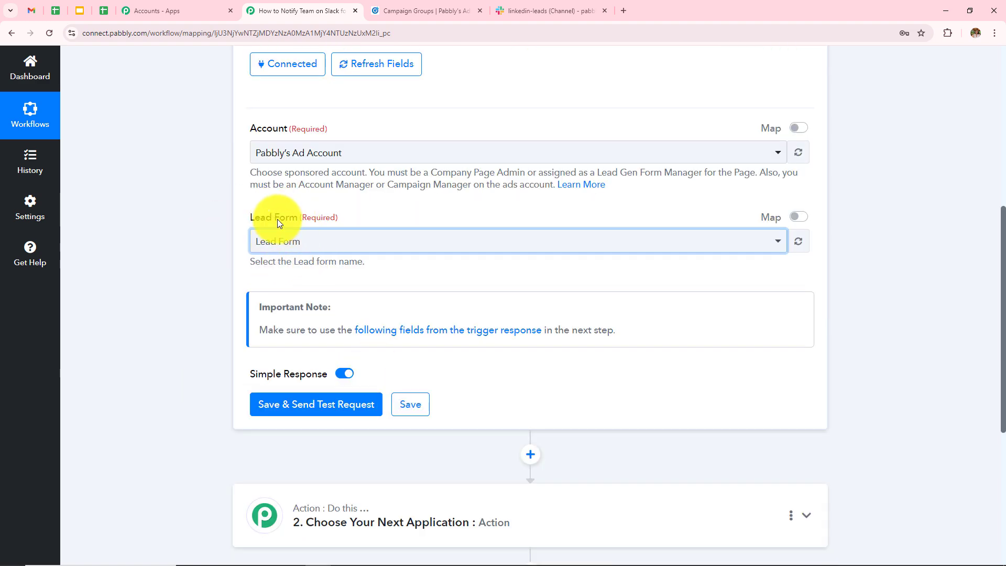
scroll(568, 266, up, 1)
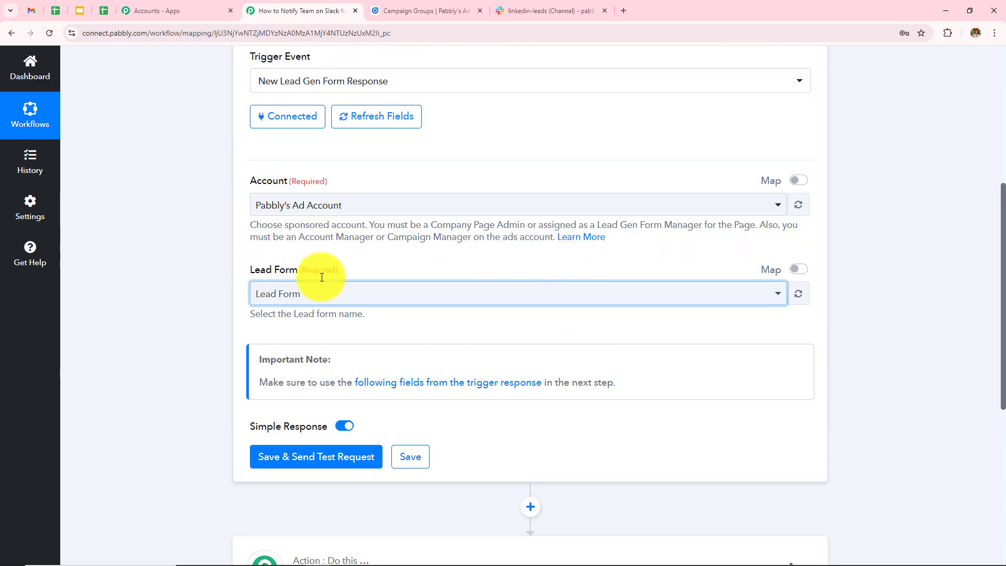
scroll(420, 303, up, 6)
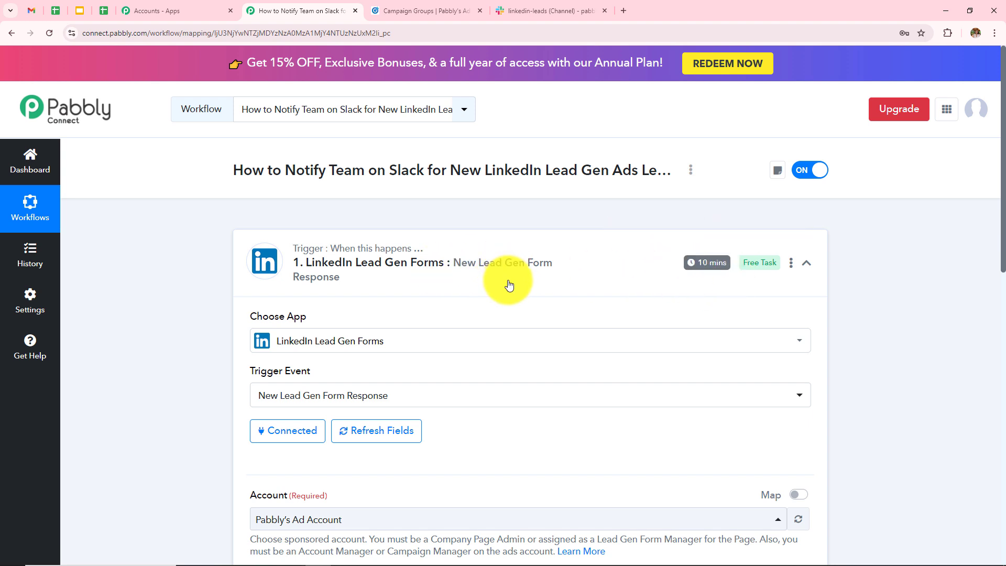
scroll(490, 348, down, 2)
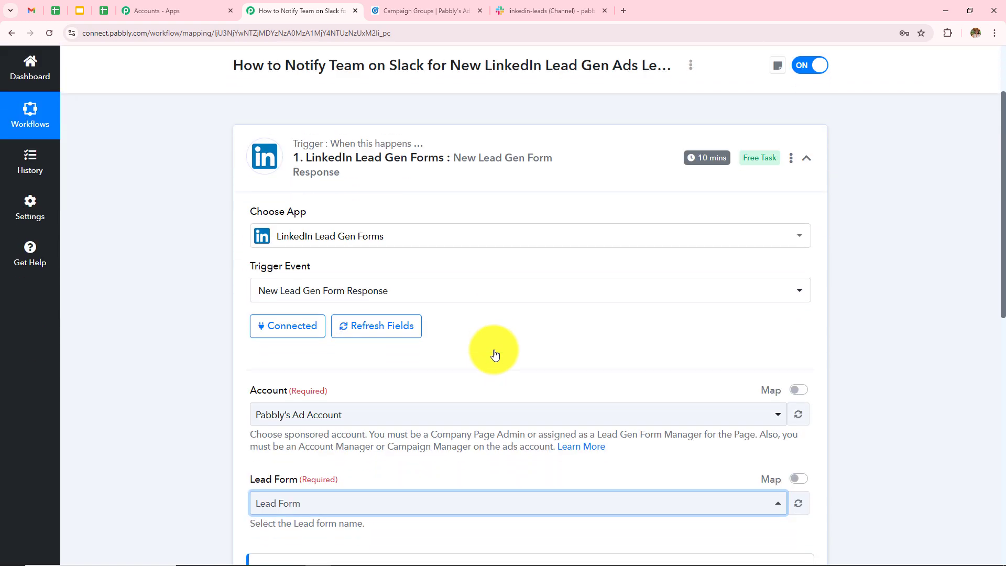
scroll(494, 350, down, 5)
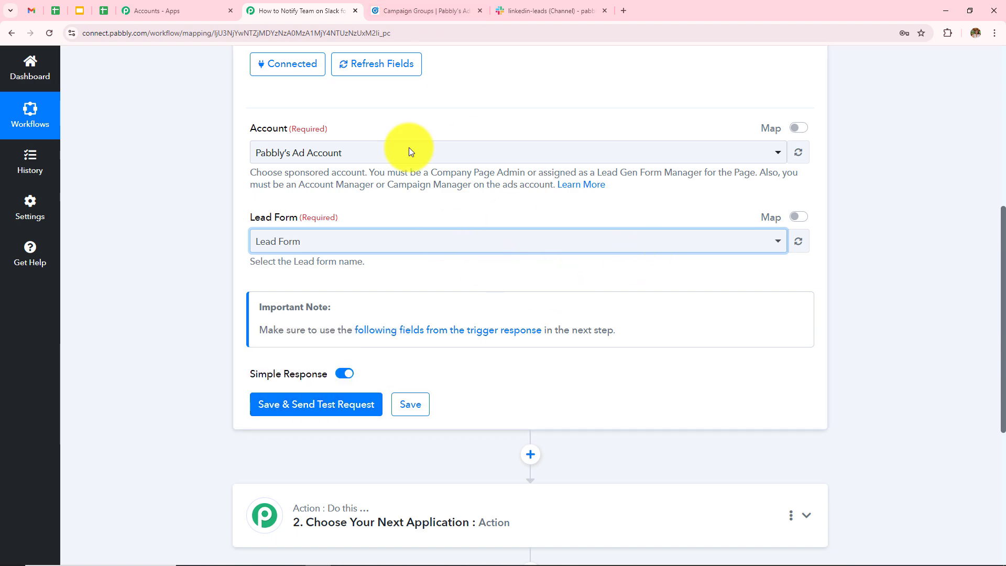
In LinkedIn Campaign Manager, open the Lead generation - Feb 26, 2021 campaign from Default Campaign Group and bring up its ad preview's application form
click(430, 11)
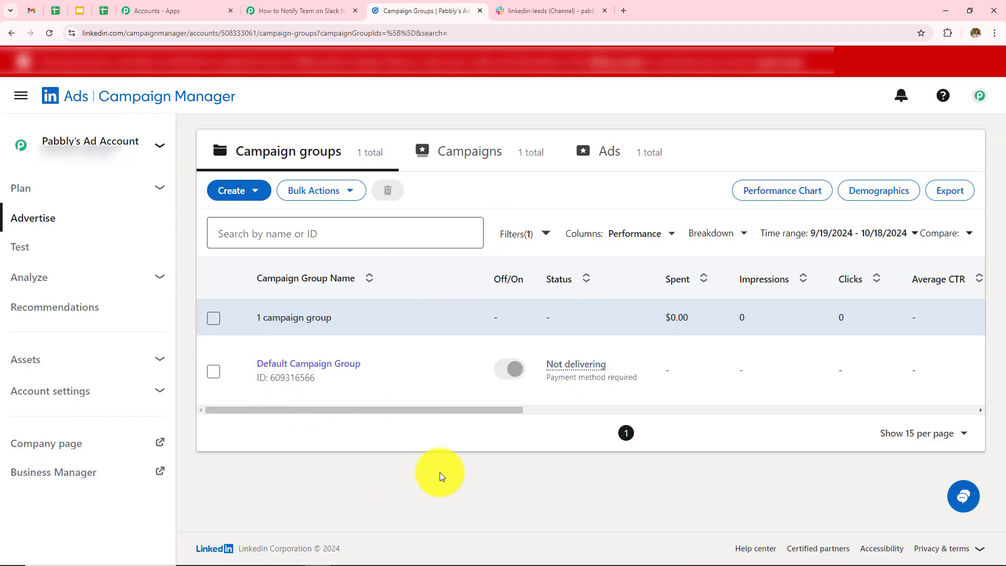
click(337, 368)
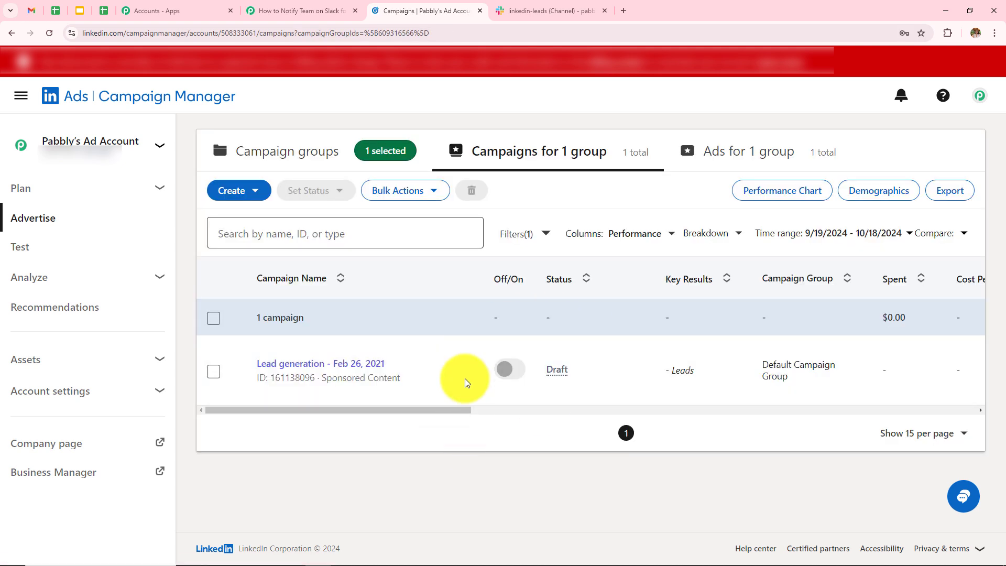
click(307, 365)
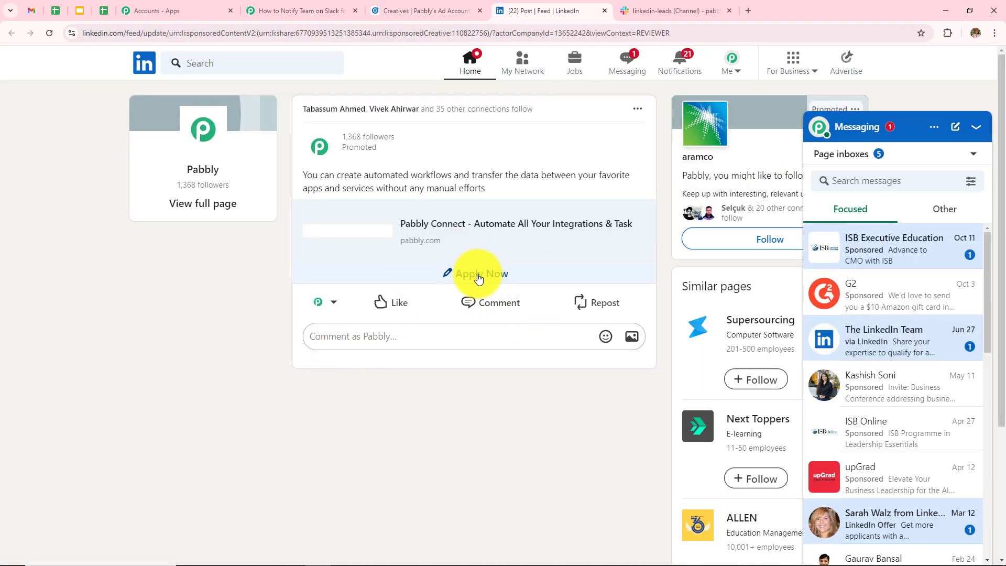
click(480, 277)
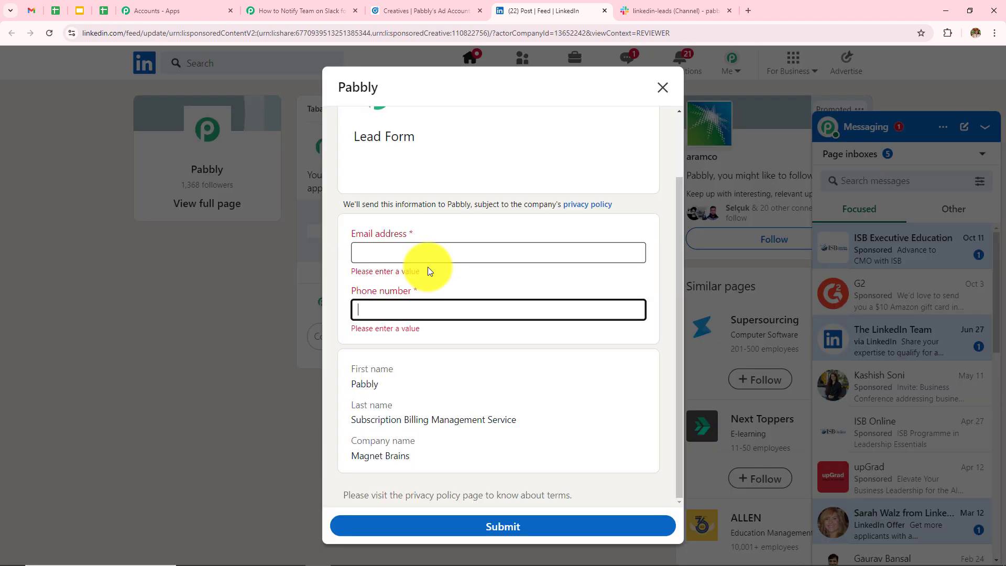
Fill in the lead's email address and phone number on the Pabbly lead form and submit the test lead
click(402, 251)
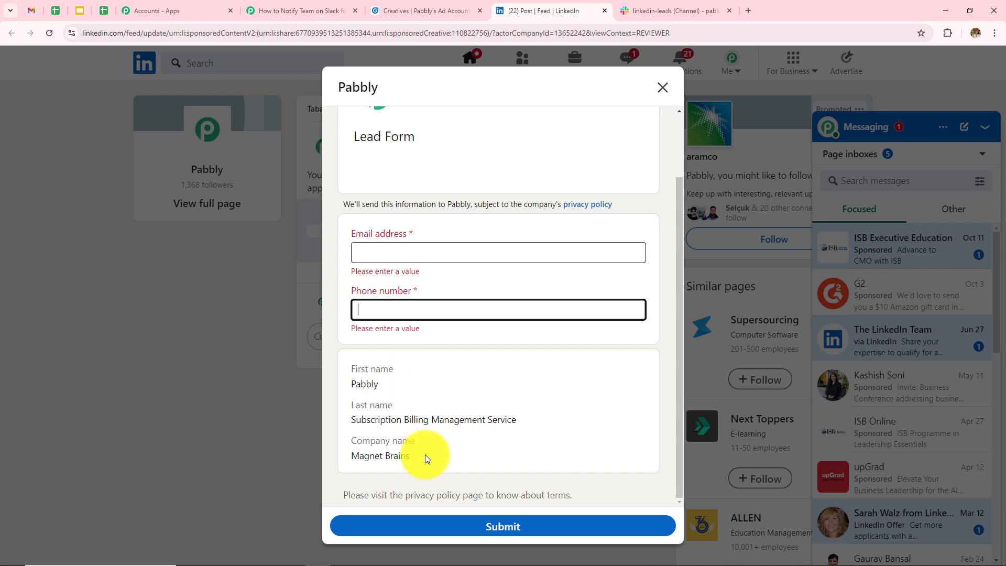
drag(350, 236, 394, 237)
drag(350, 291, 415, 291)
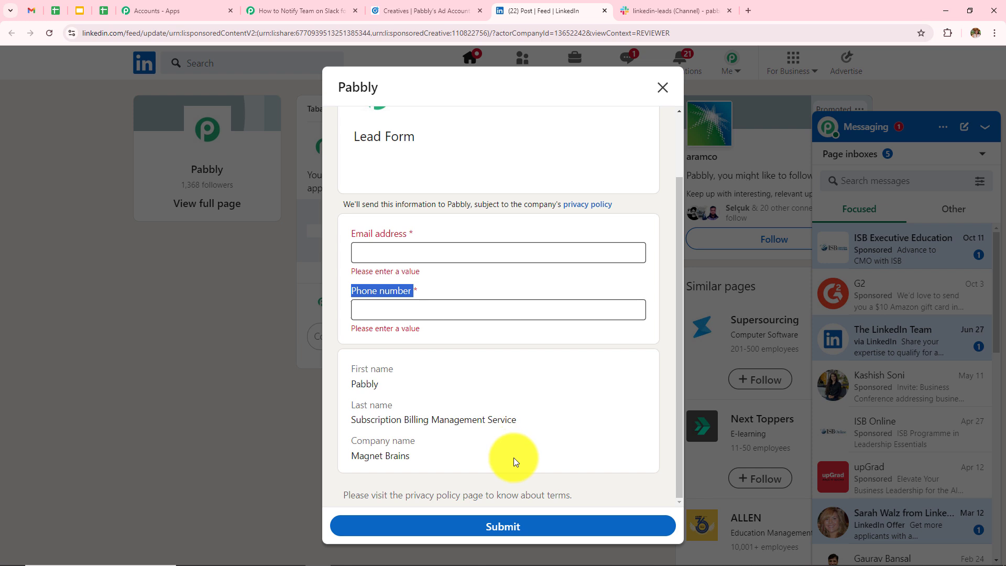
click(388, 254)
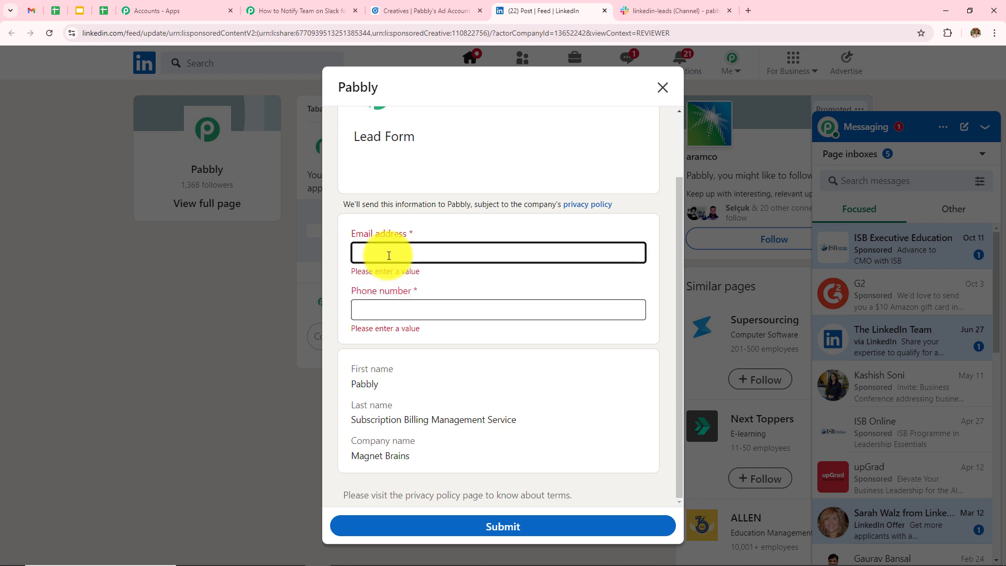
click(453, 404)
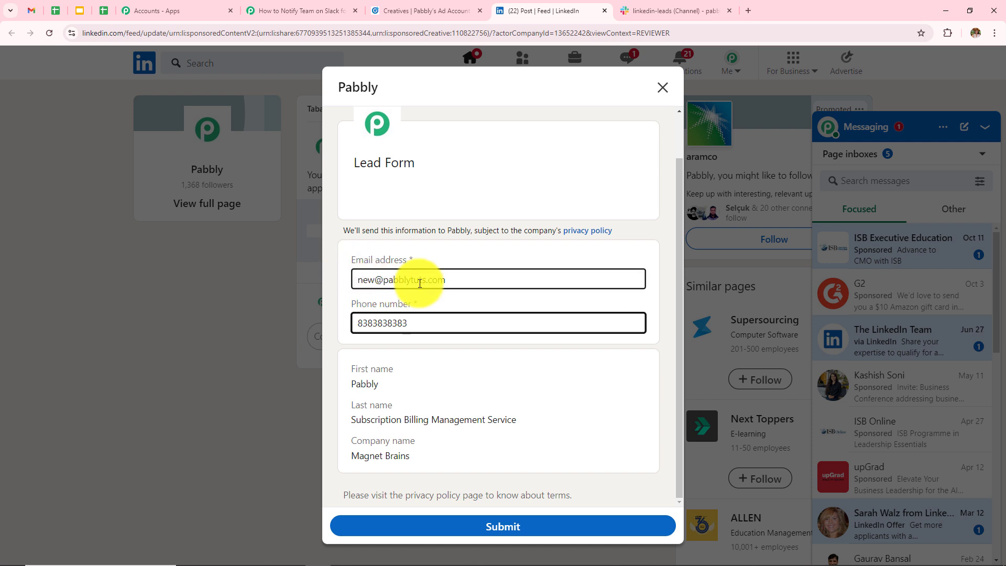
click(394, 322)
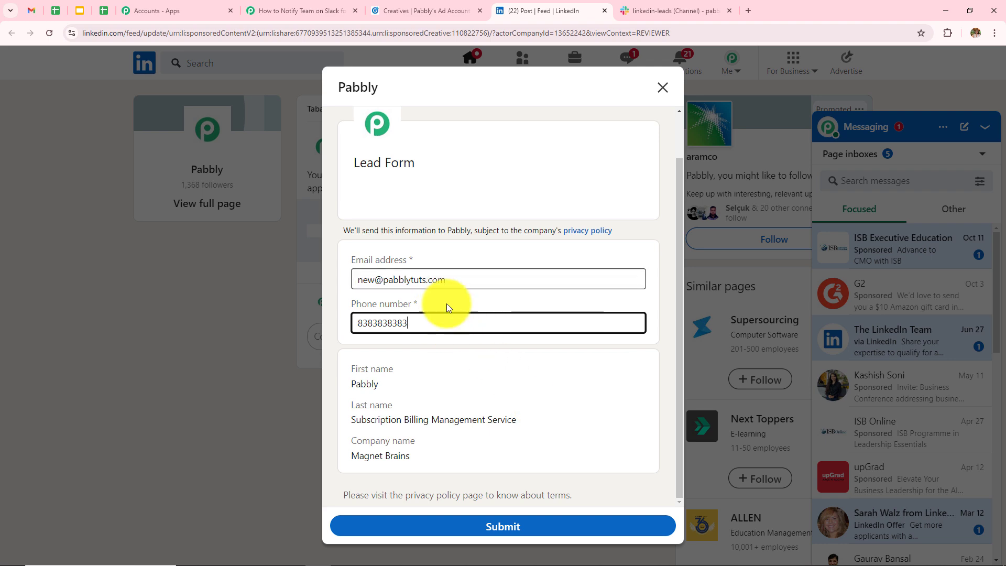
click(476, 528)
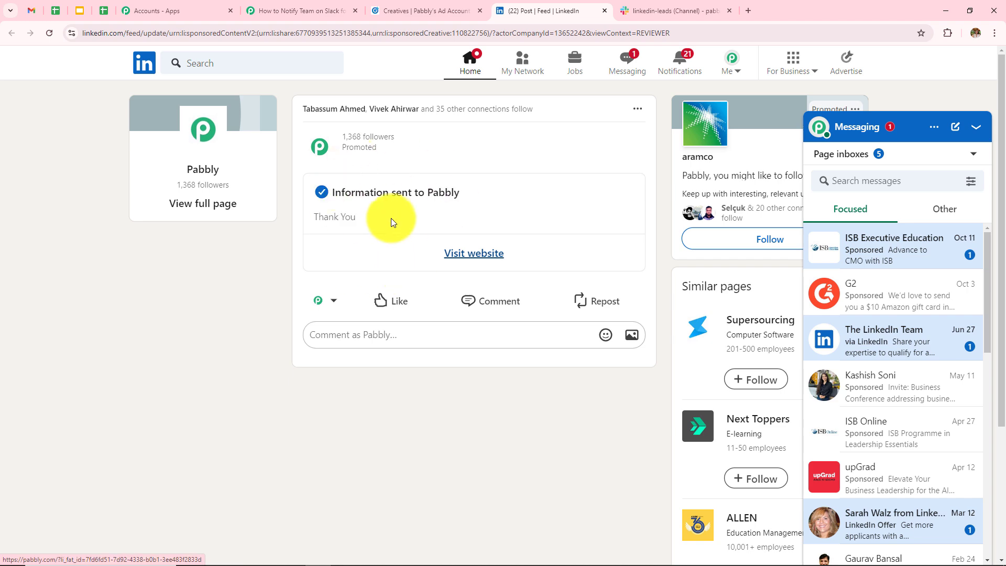
Switch back to the Pabbly Connect workflow, save the LinkedIn trigger and send a test request
click(288, 10)
scroll(450, 330, down, 1)
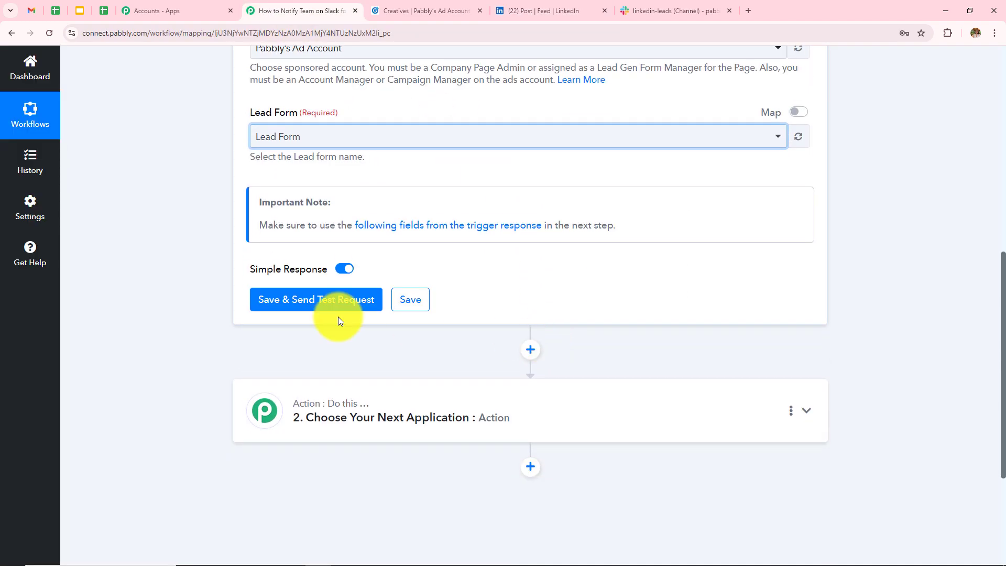
click(310, 306)
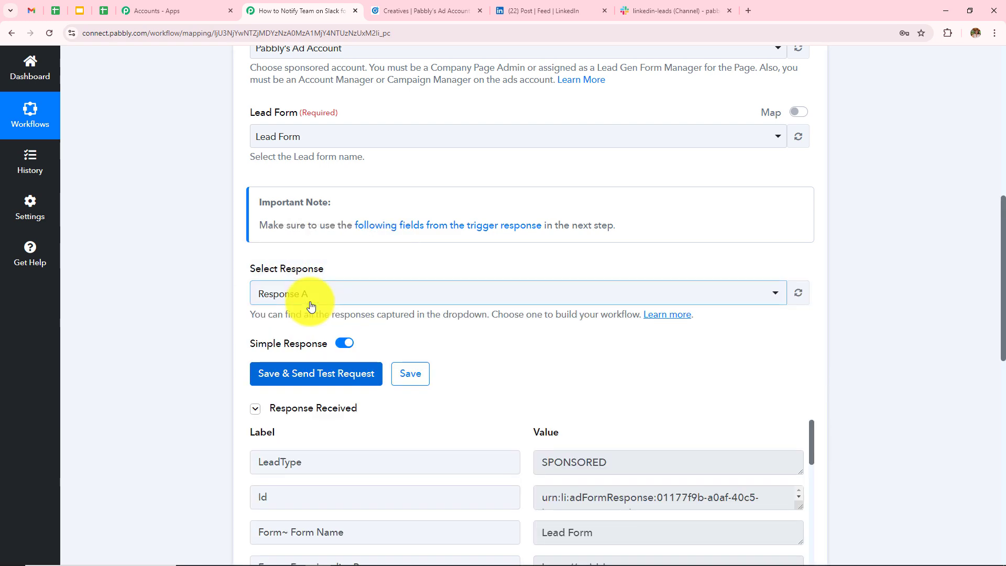
Examine the received trigger response for the test lead's email address, phone number, first name, last name and company name
scroll(631, 390, down, 4)
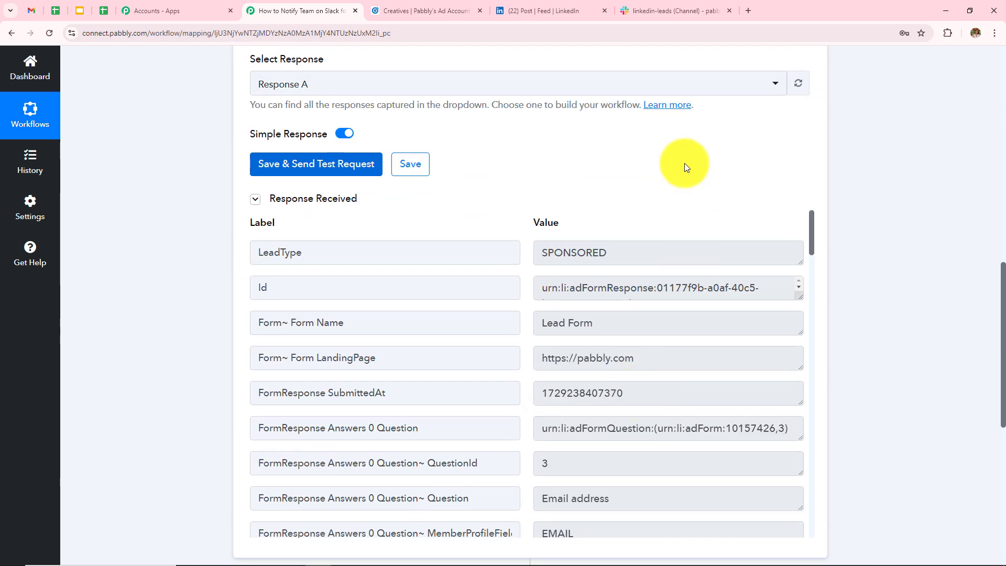
scroll(682, 165, down, 2)
scroll(641, 297, down, 4)
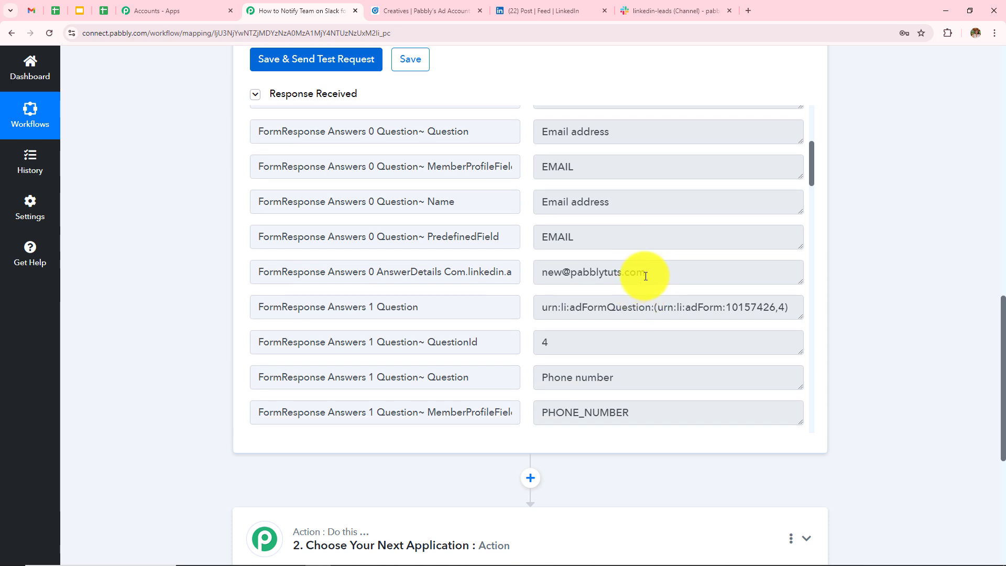
triple_click(669, 270)
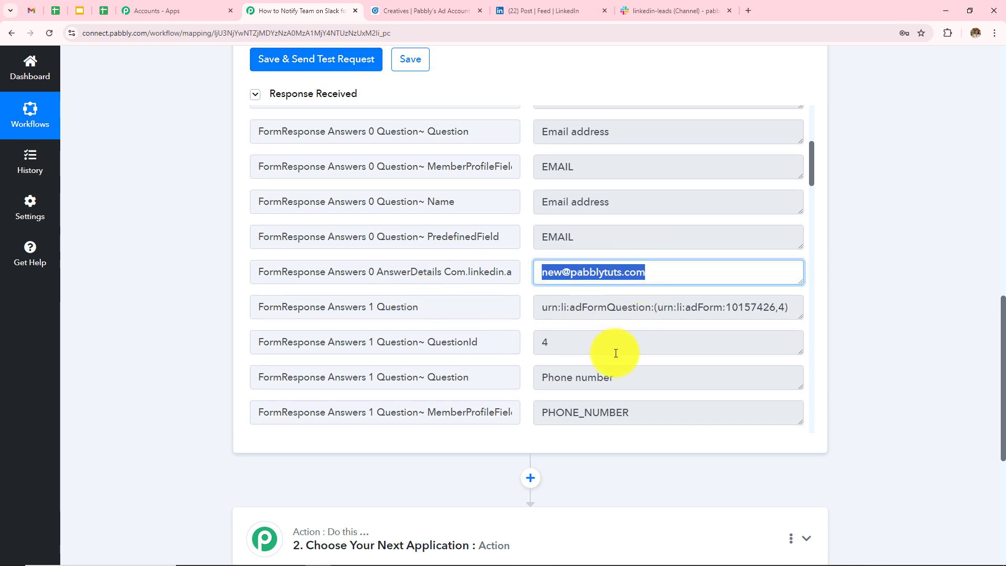
scroll(624, 359, down, 3)
scroll(624, 360, down, 2)
triple_click(615, 309)
scroll(568, 328, down, 5)
scroll(616, 350, down, 9)
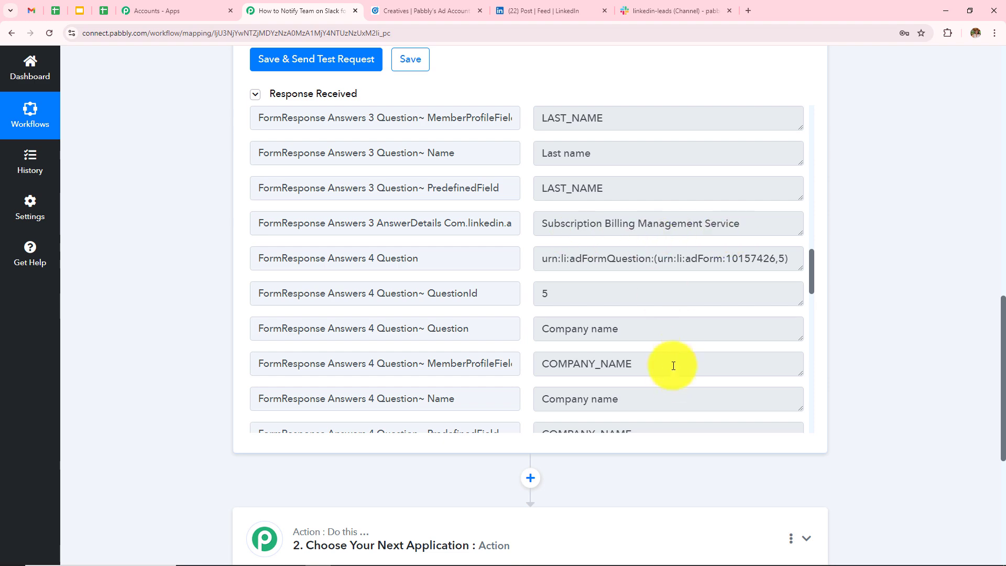
scroll(674, 362, down, 5)
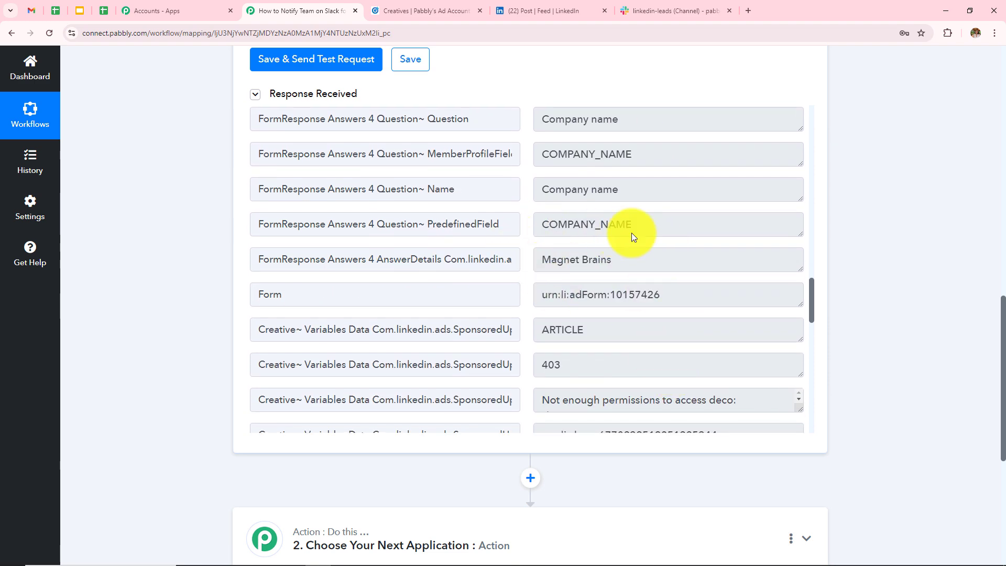
scroll(836, 290, up, 10)
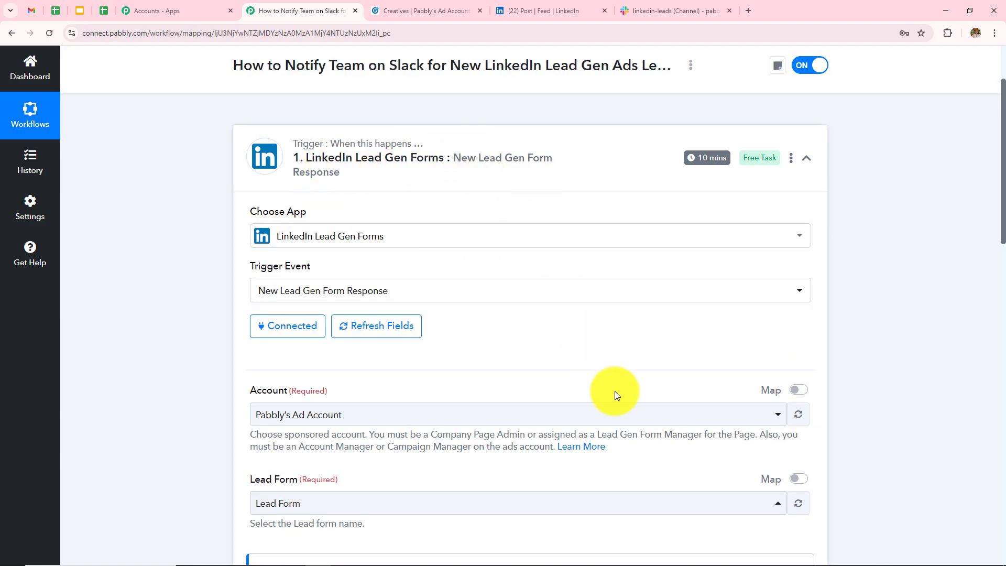
scroll(614, 391, down, 4)
scroll(616, 392, down, 8)
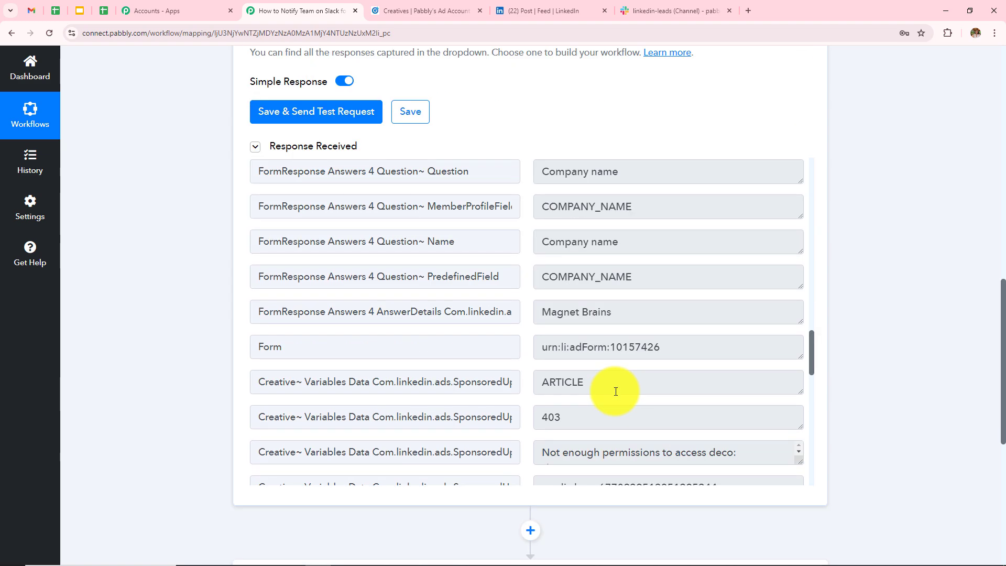
scroll(616, 392, up, 20)
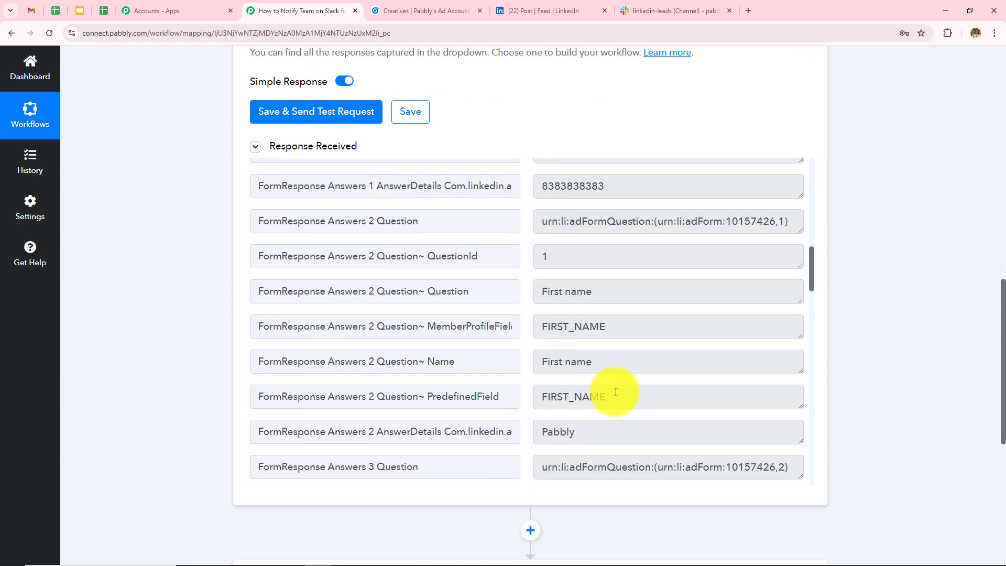
scroll(616, 391, up, 4)
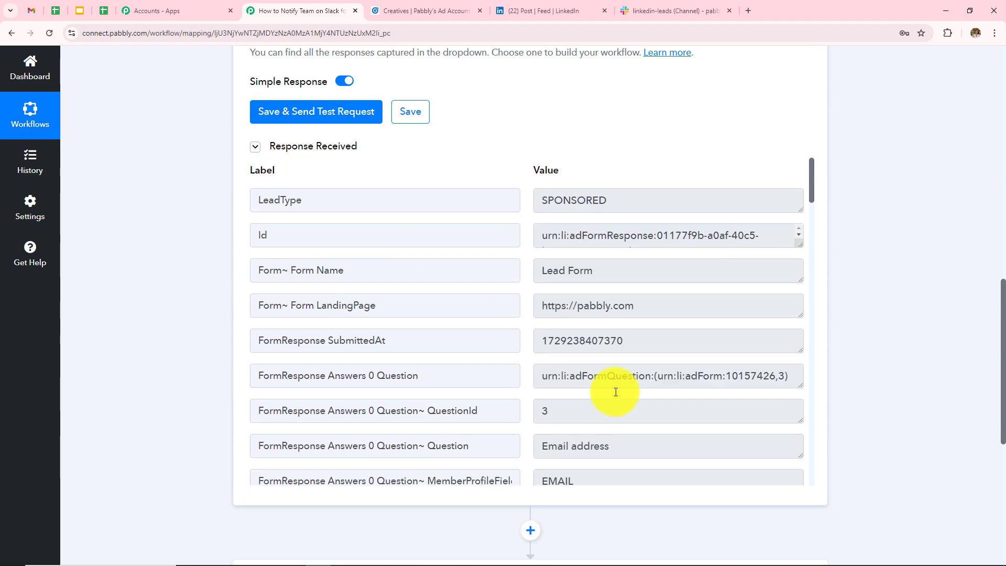
scroll(783, 283, up, 10)
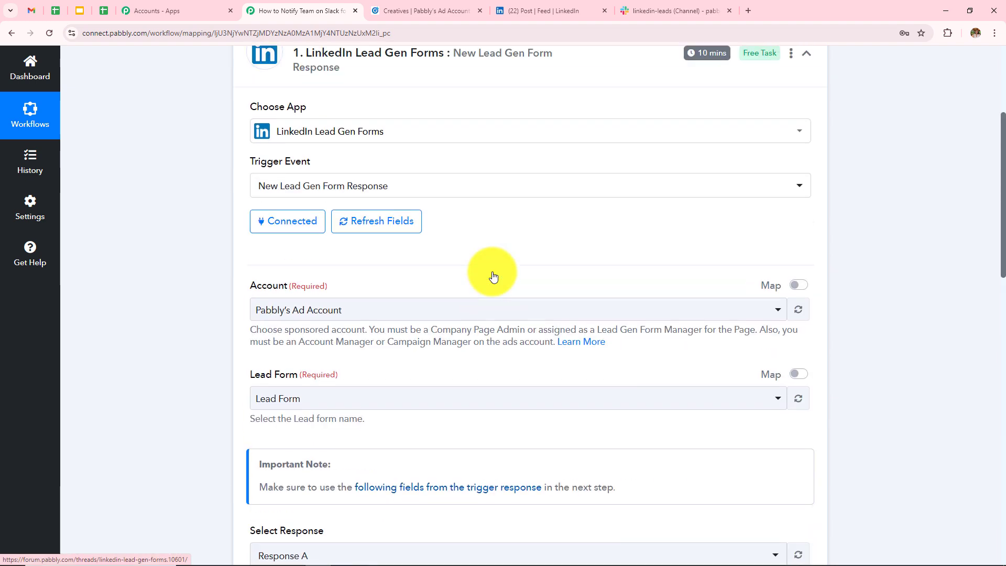
scroll(492, 276, up, 3)
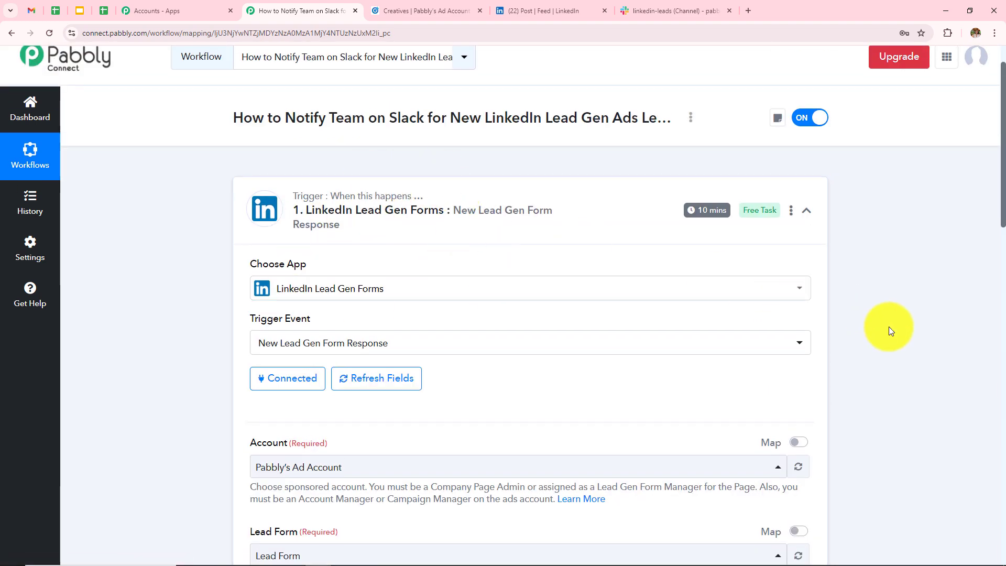
scroll(888, 330, down, 20)
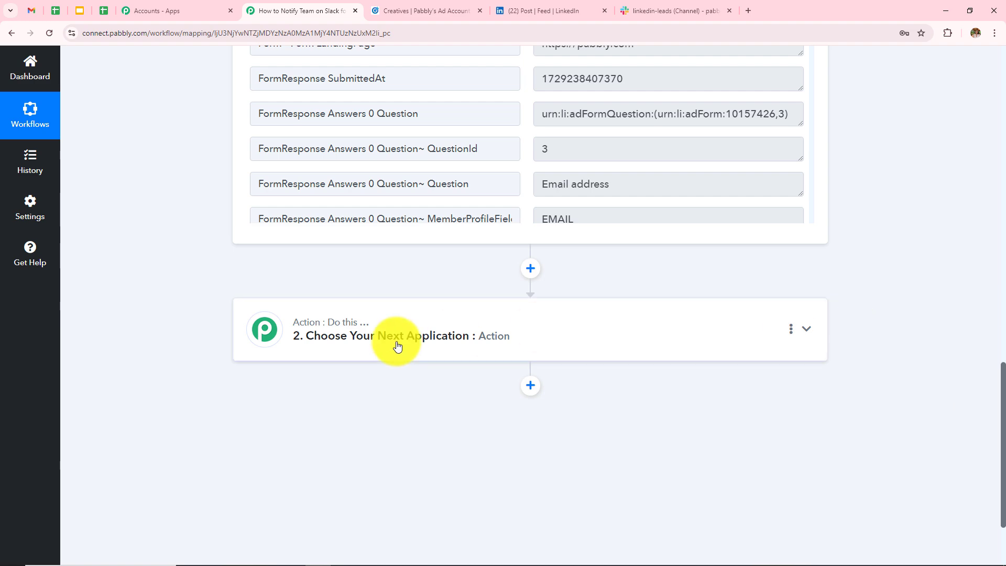
Set the workflow's second step to Slack with the Send Channel Message action event
click(397, 346)
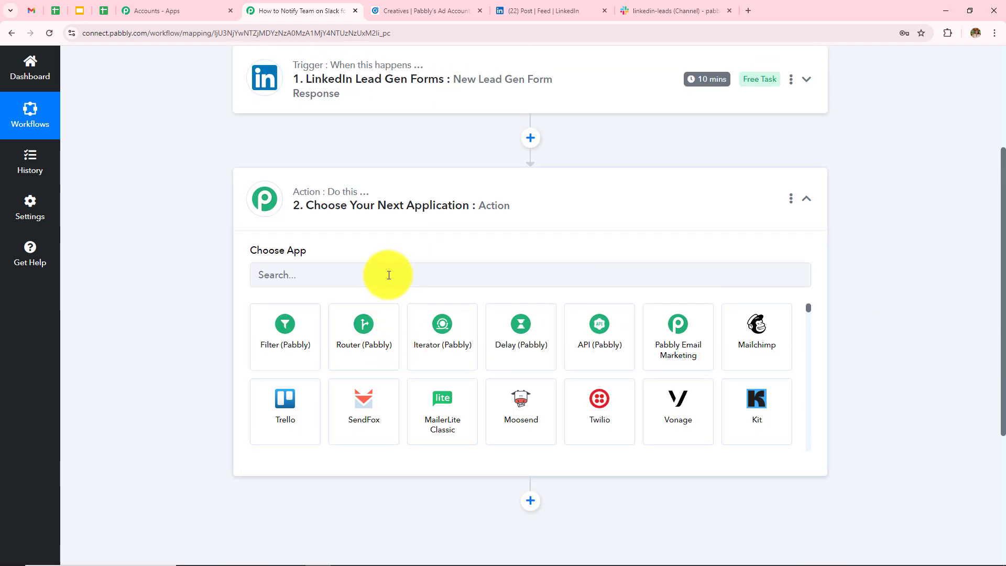
click(389, 273)
text(S)
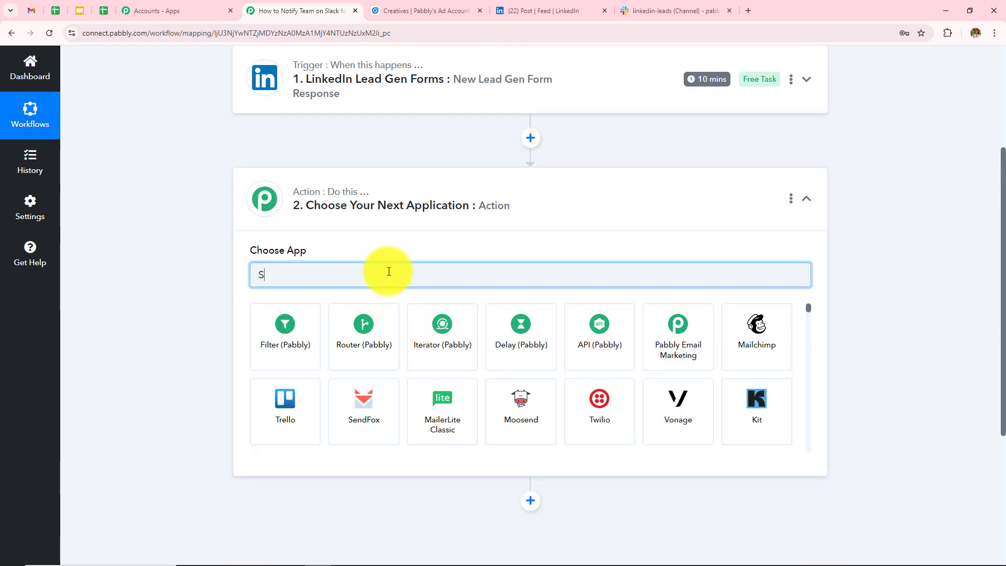
text(lack)
click(291, 332)
click(293, 330)
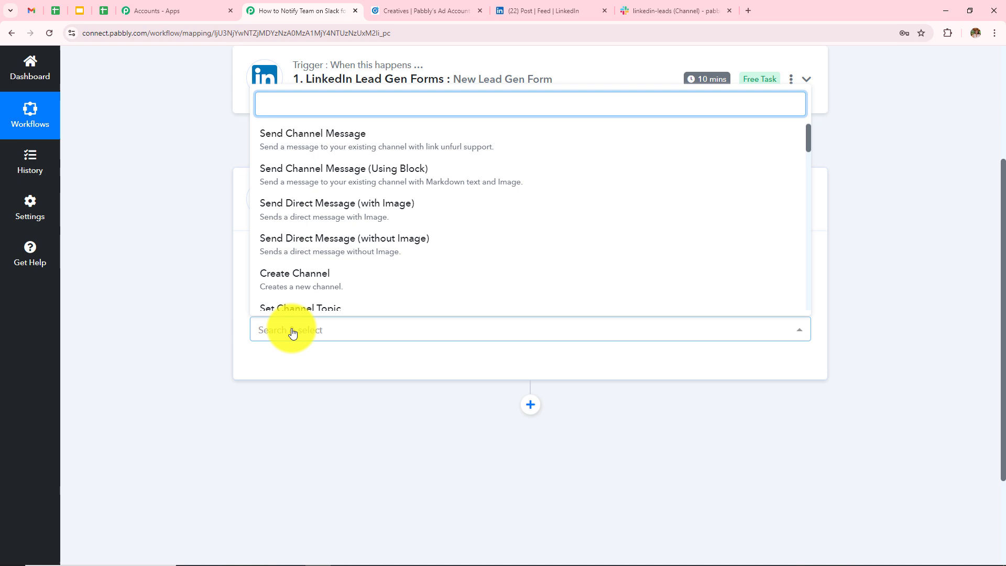
click(291, 141)
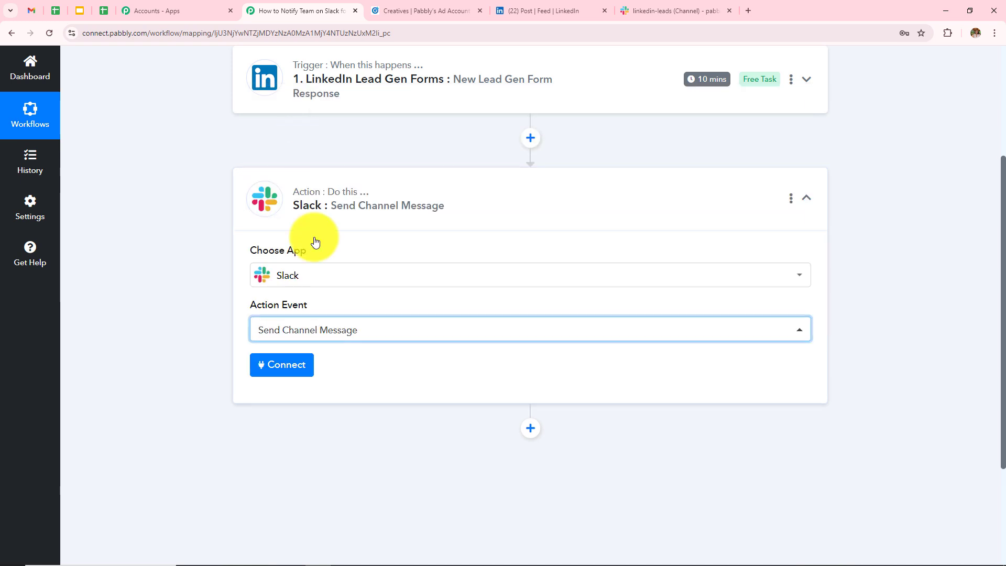
Add a new Slack connection named Slack #27, supply its token type and authorize access to the pabbly workspace
click(270, 377)
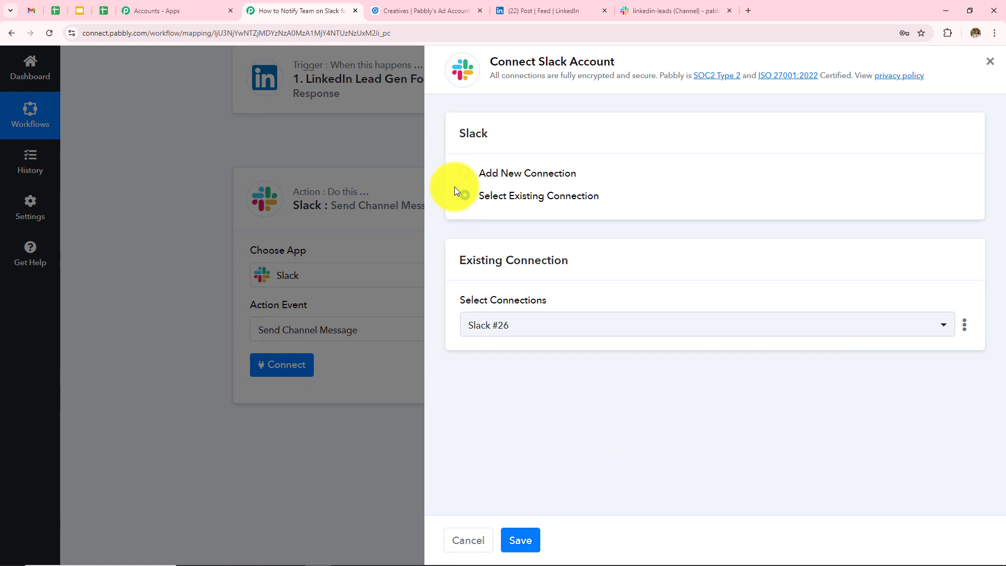
click(464, 174)
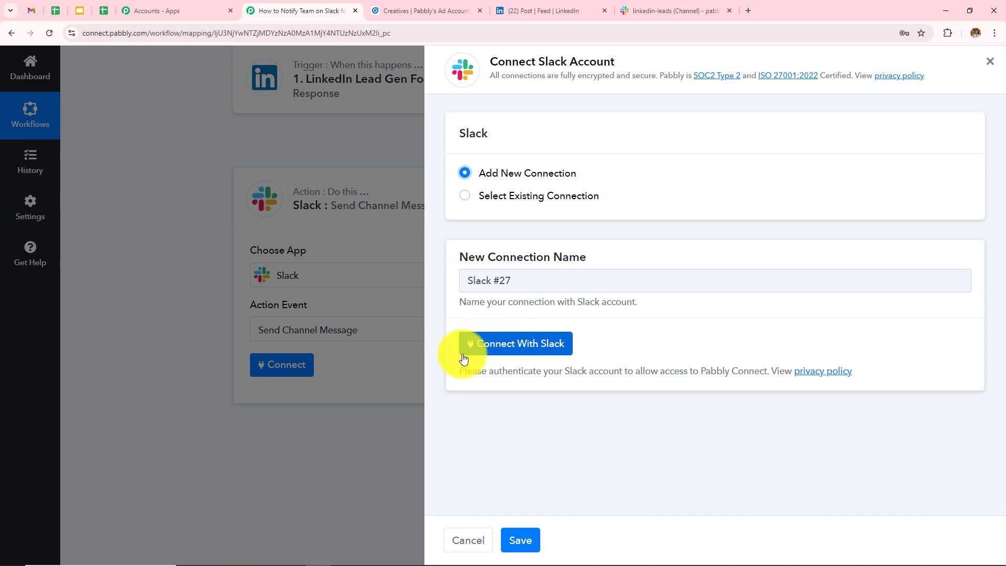
click(510, 347)
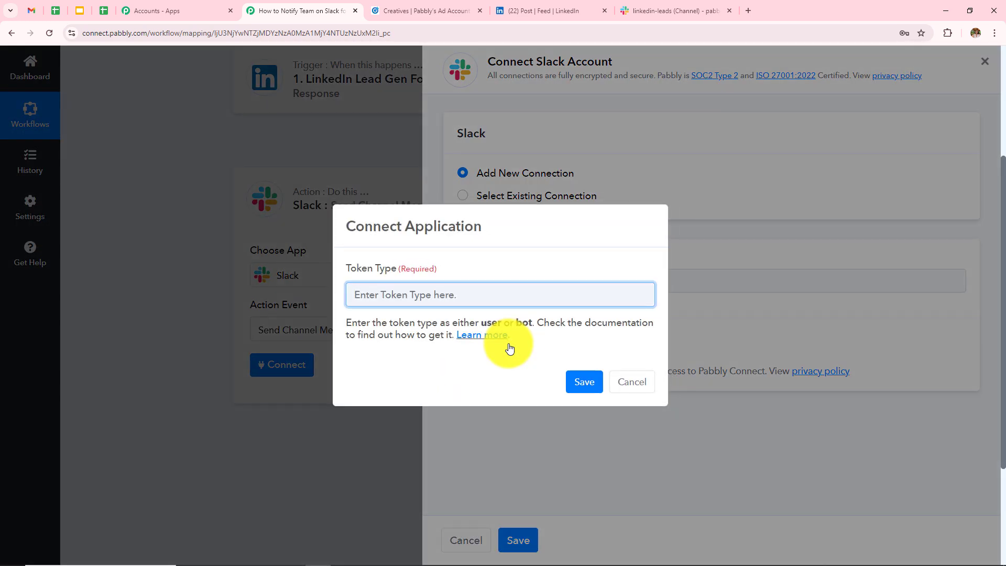
drag(343, 322, 558, 355)
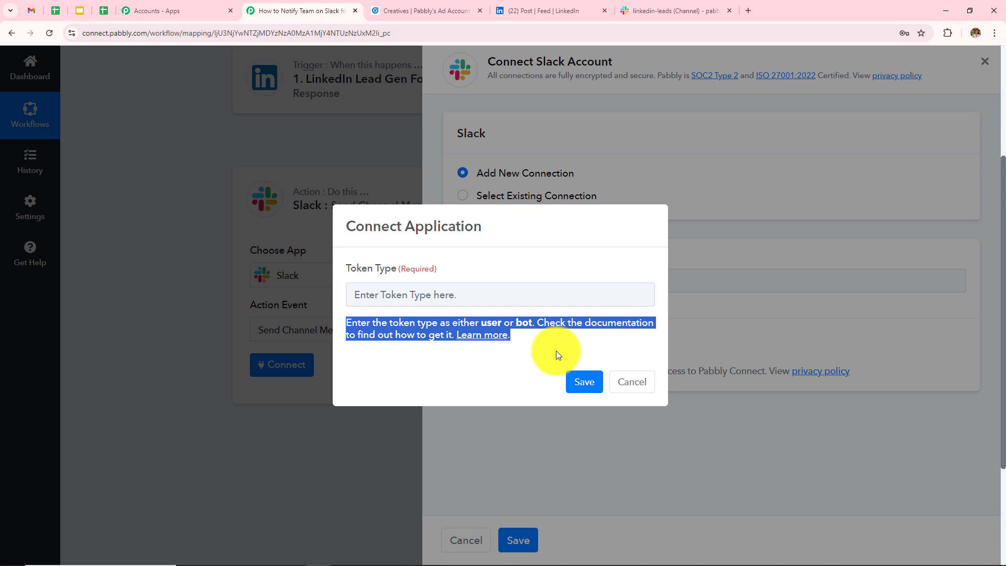
click(505, 299)
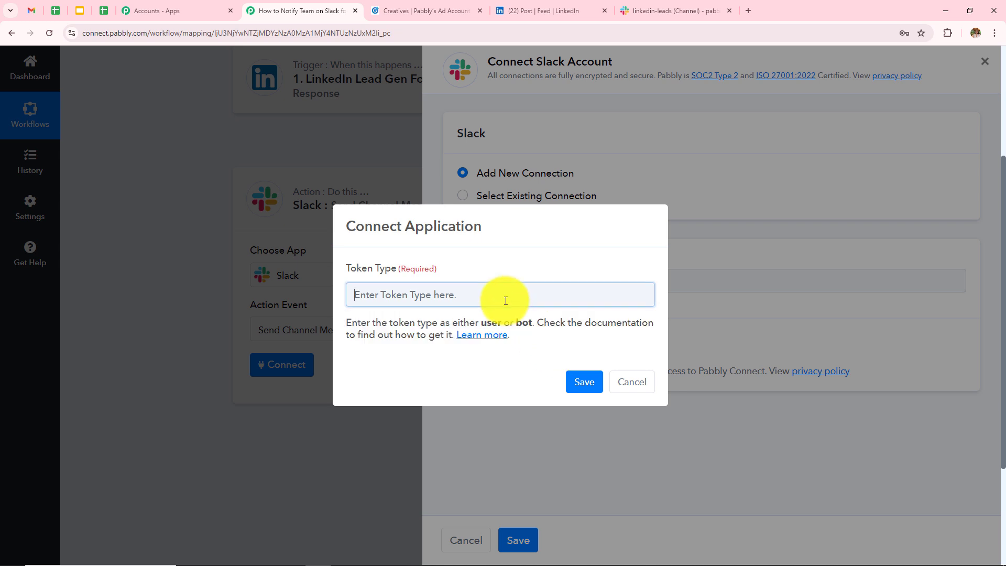
click(584, 381)
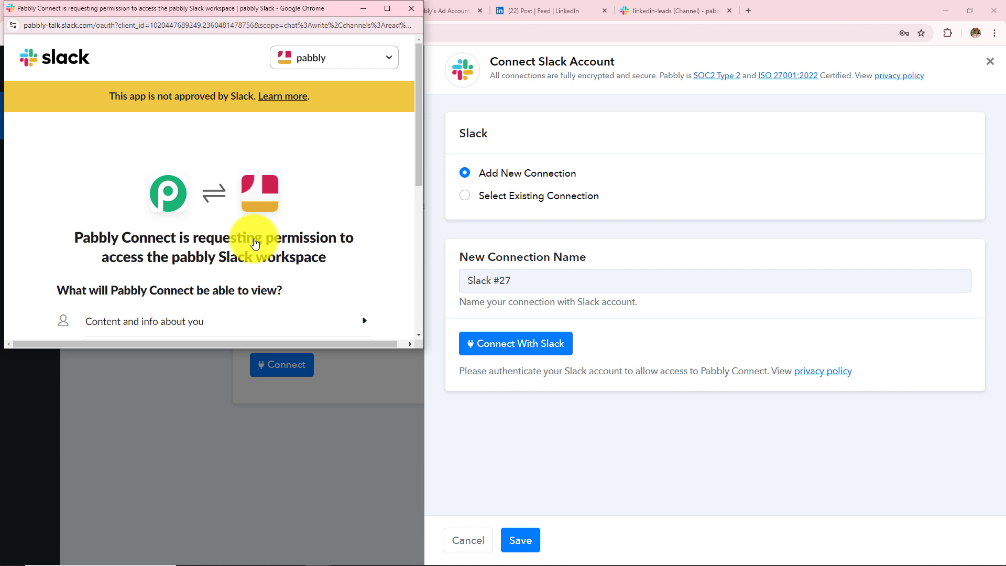
scroll(254, 242, down, 6)
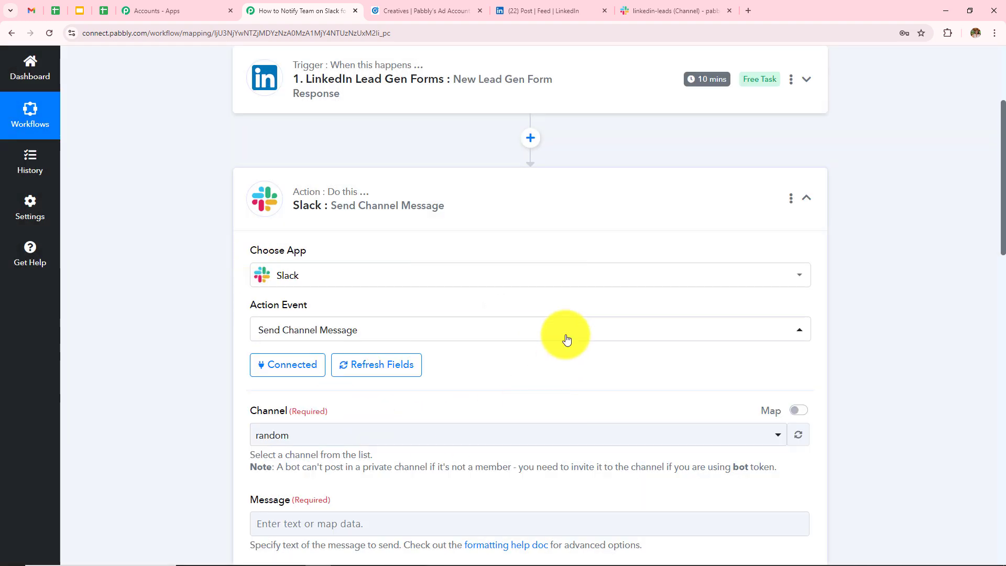
Examine the fields of the Slack Send Channel Message action and the list of available channels
scroll(566, 339, down, 4)
scroll(566, 339, up, 2)
scroll(566, 339, down, 9)
scroll(565, 339, down, 7)
scroll(565, 339, up, 11)
scroll(565, 338, up, 6)
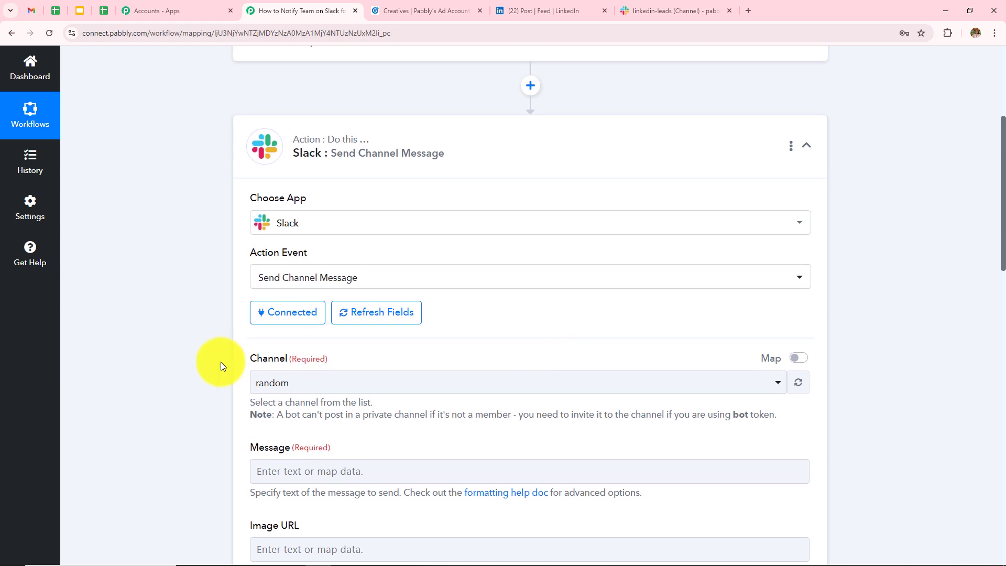
click(289, 384)
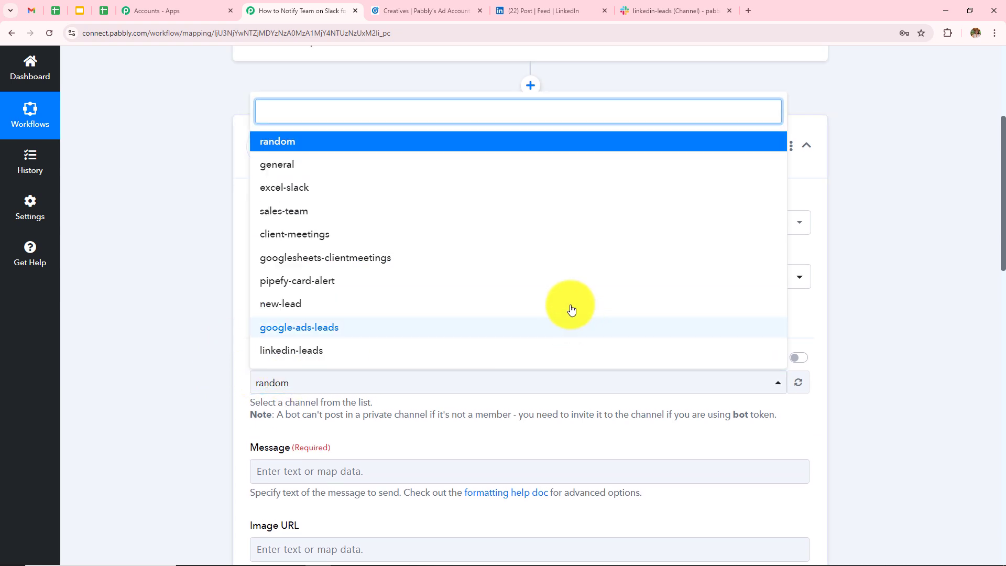
scroll(556, 293, down, 4)
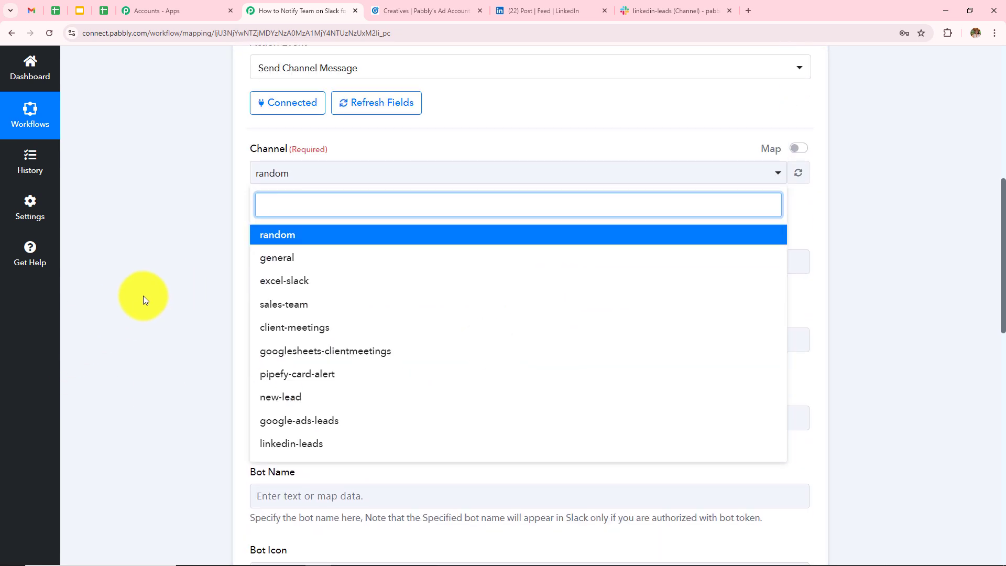
click(143, 296)
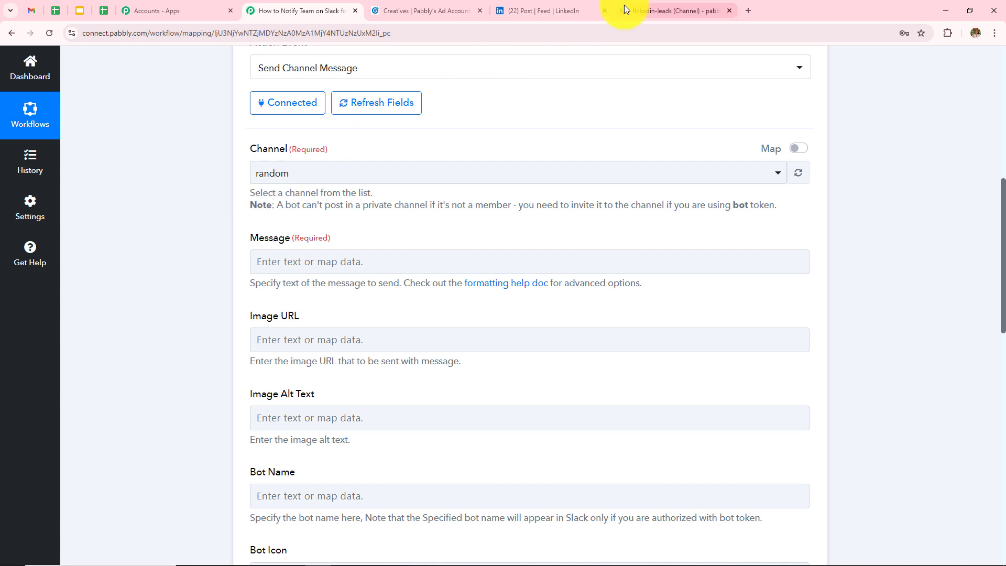
Check the linkedin-leads channel's name in Slack, and choose linkedin-leads as the action's channel back in the Pabbly Connect workflow
click(651, 9)
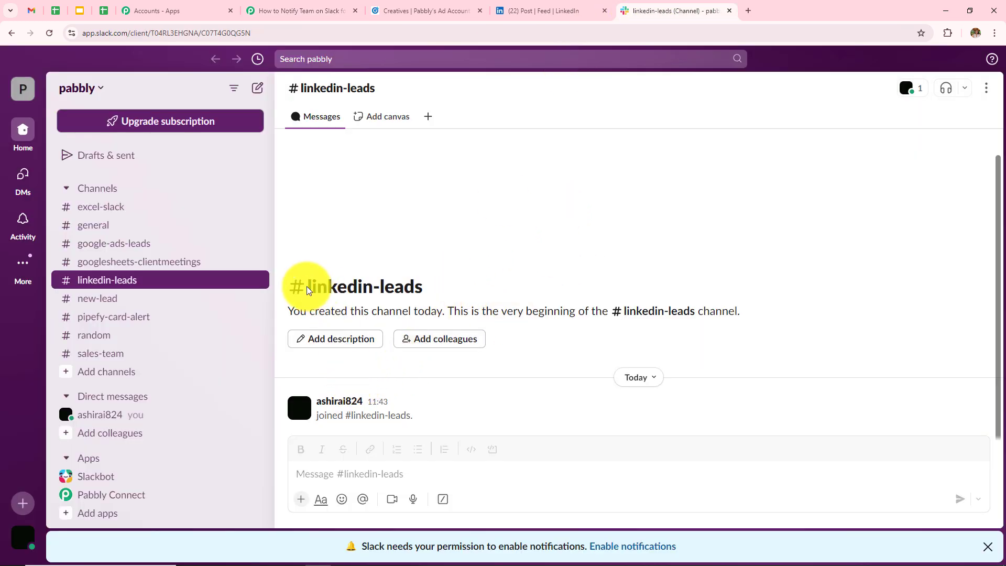
drag(306, 286, 493, 285)
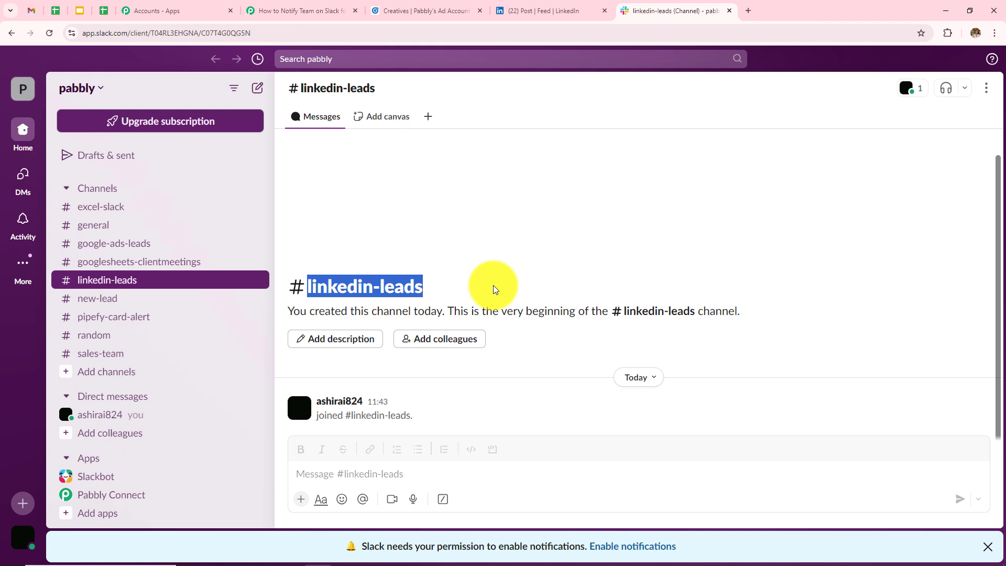
click(493, 289)
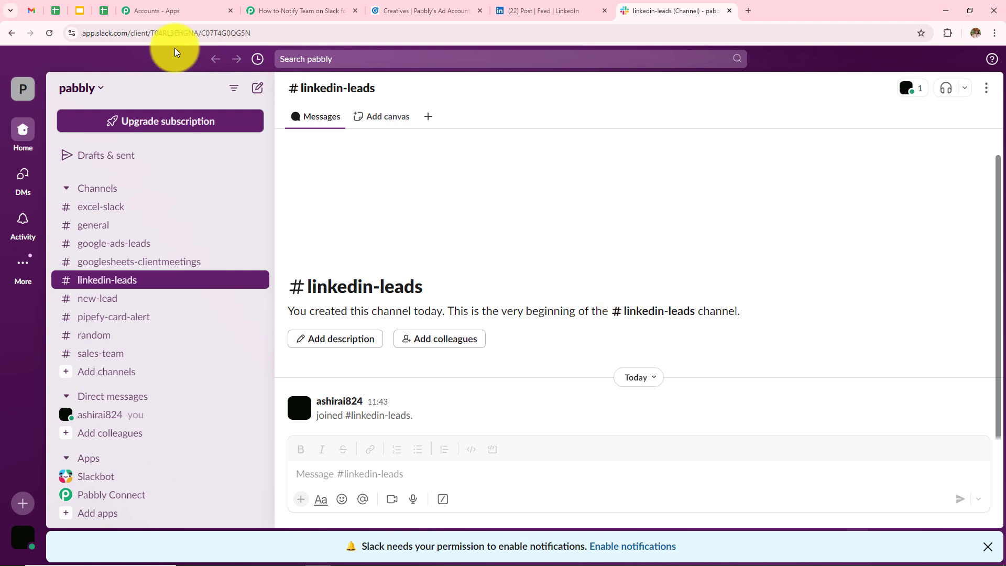
click(277, 4)
click(399, 182)
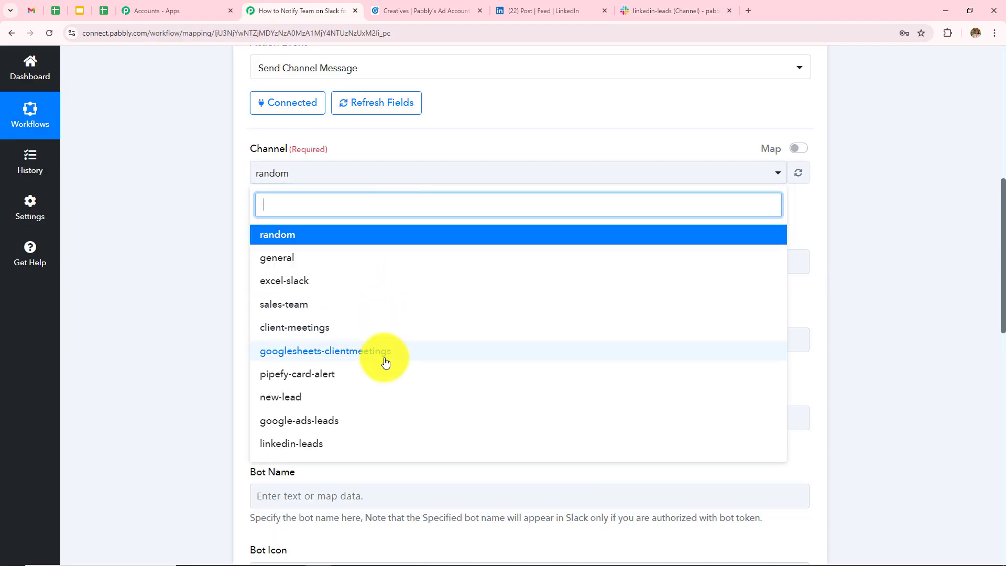
click(347, 443)
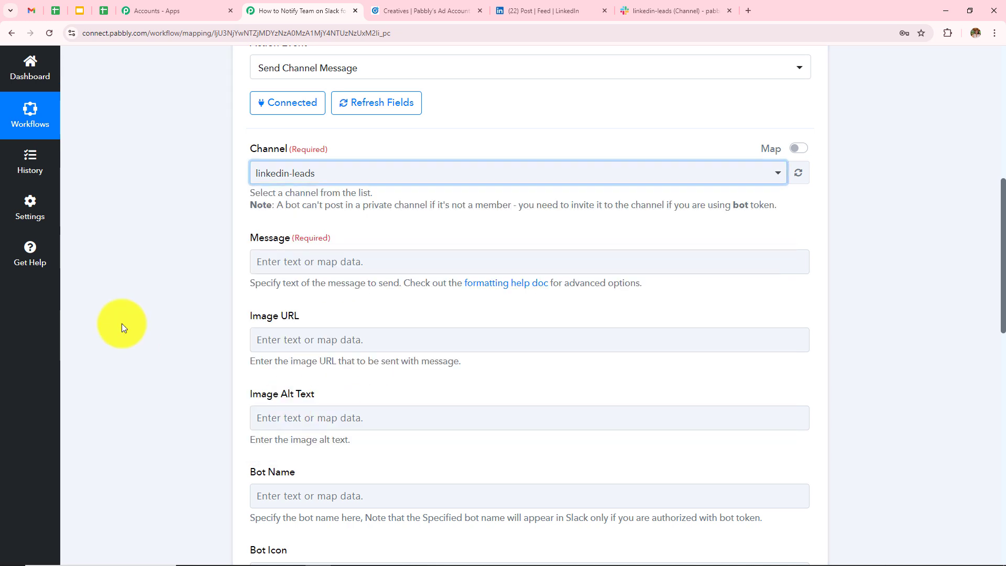
Fill the message with a "Hello Team" new LinkedIn leads notice, labels for First Name, Last Name, Email, Phone and Company, a follow-up request and sign-off
click(367, 262)
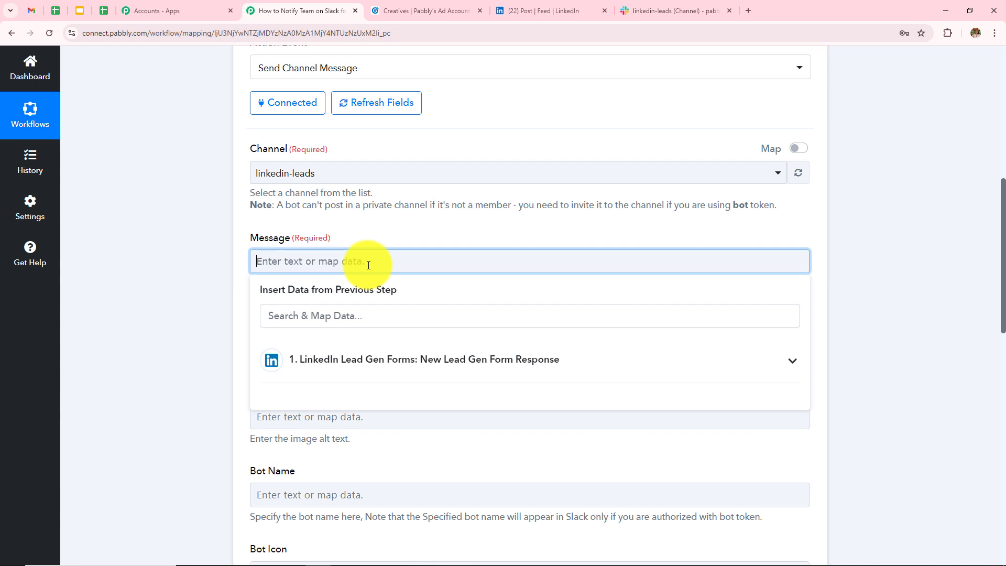
text(Helloo)
key(ctrl+v)
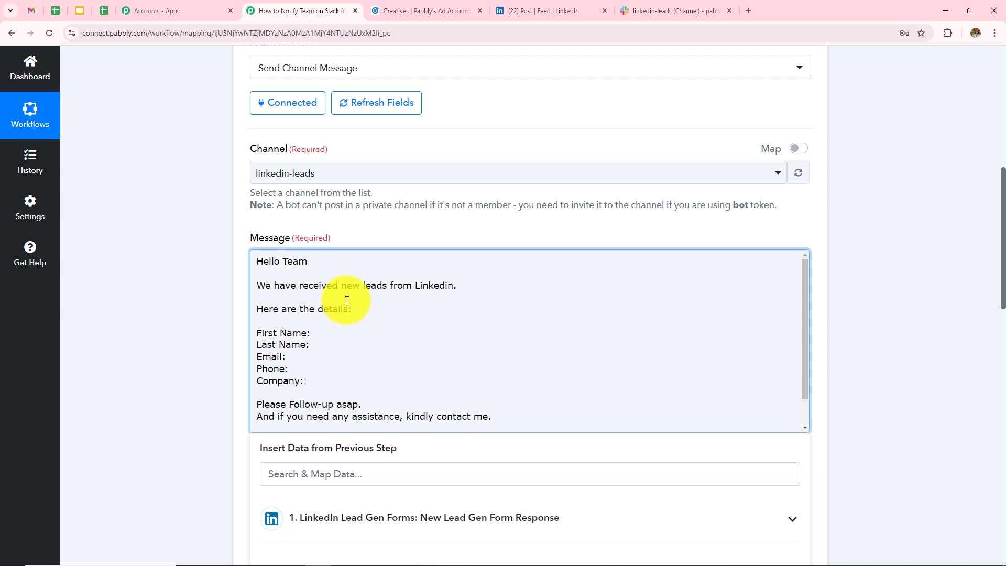
scroll(347, 300, down, 1)
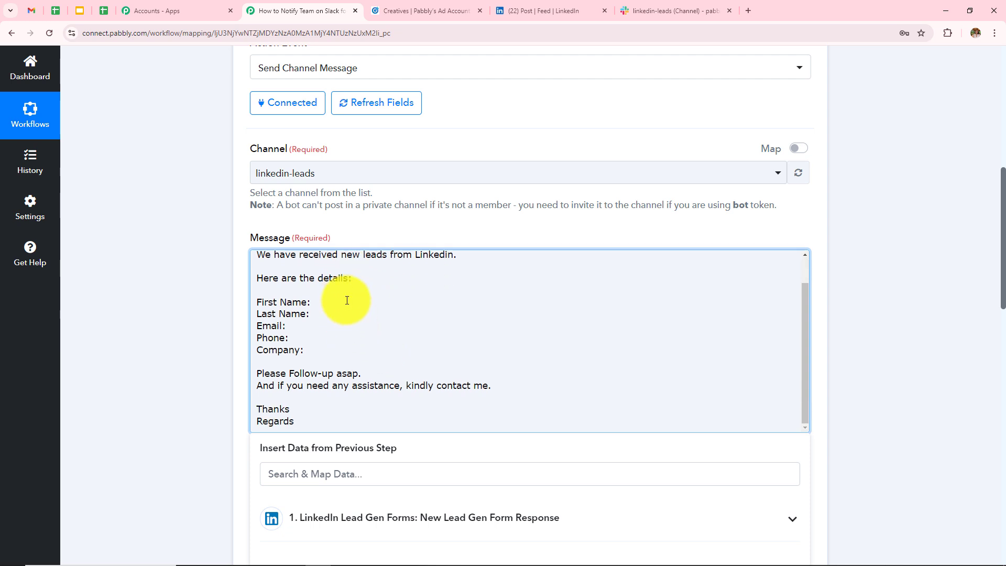
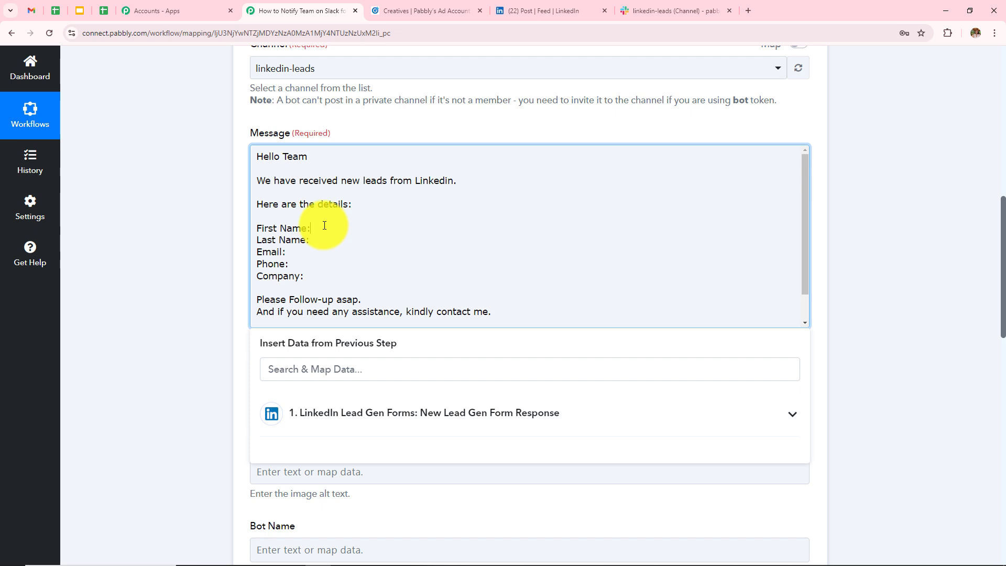
Map the LinkedIn response's Question Answers First Name value after the First Name label in the message
click(377, 426)
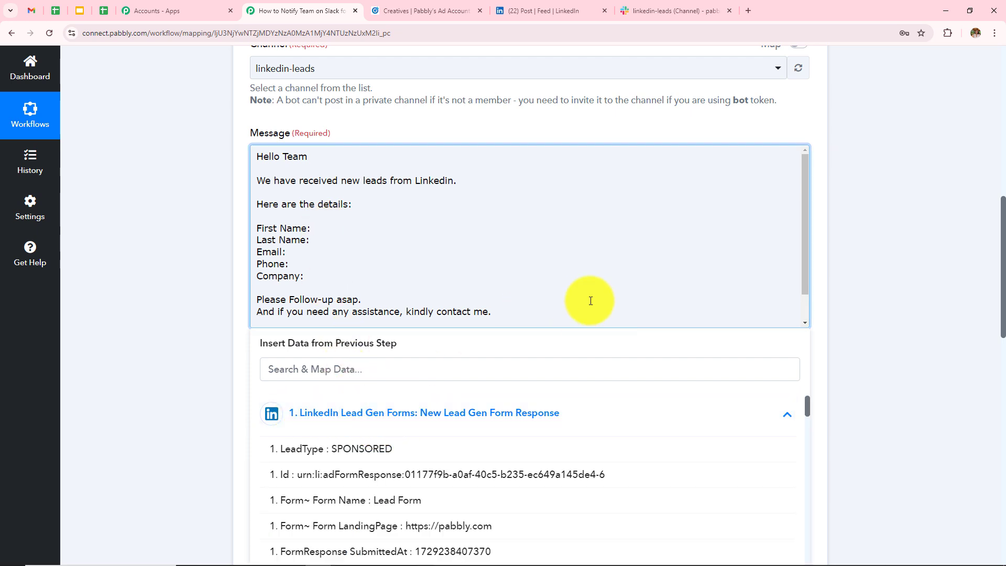
scroll(590, 301, down, 1)
scroll(915, 209, down, 3)
scroll(454, 335, down, 1)
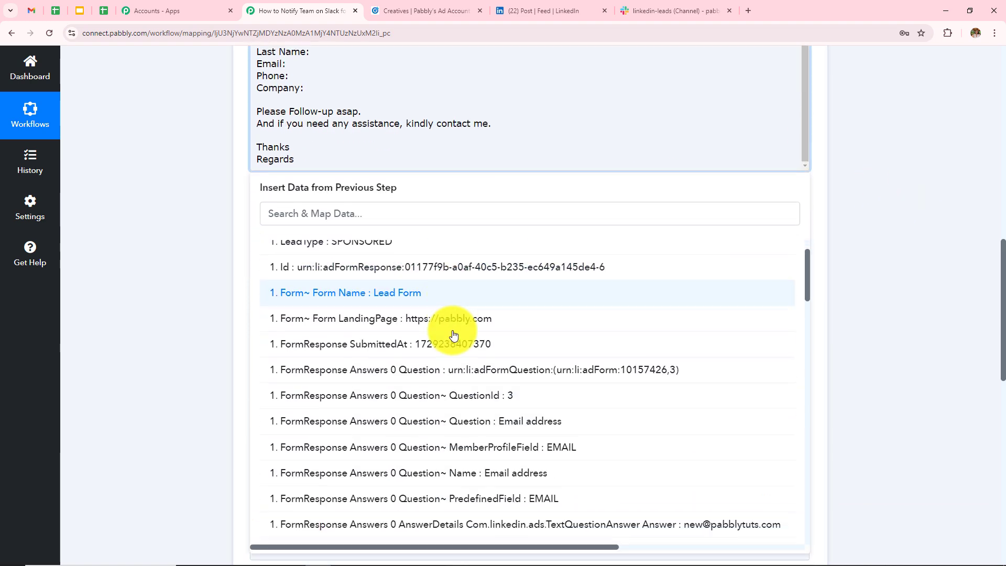
scroll(453, 335, down, 10)
scroll(454, 335, up, 6)
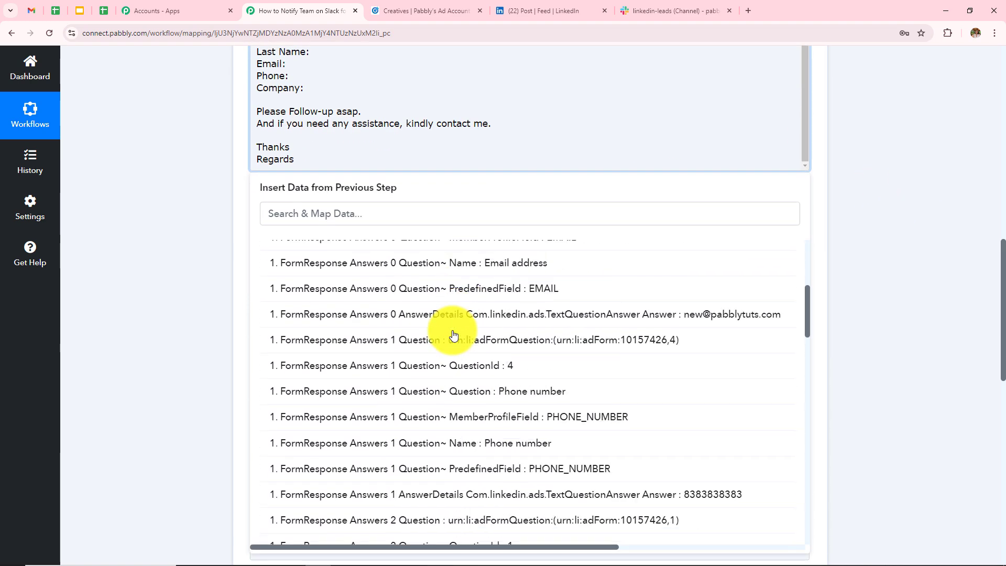
scroll(451, 334, up, 5)
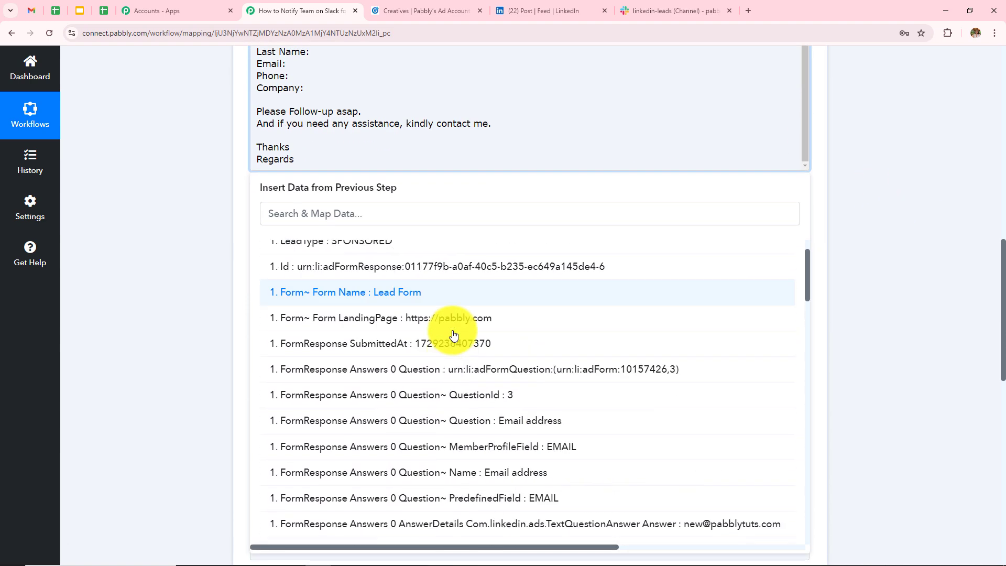
click(381, 214)
text(first)
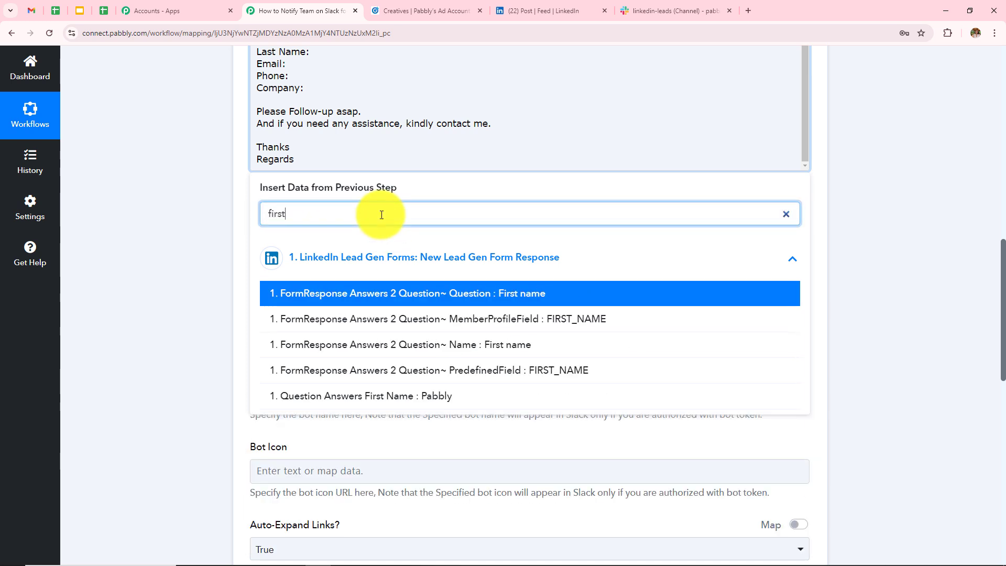
click(422, 396)
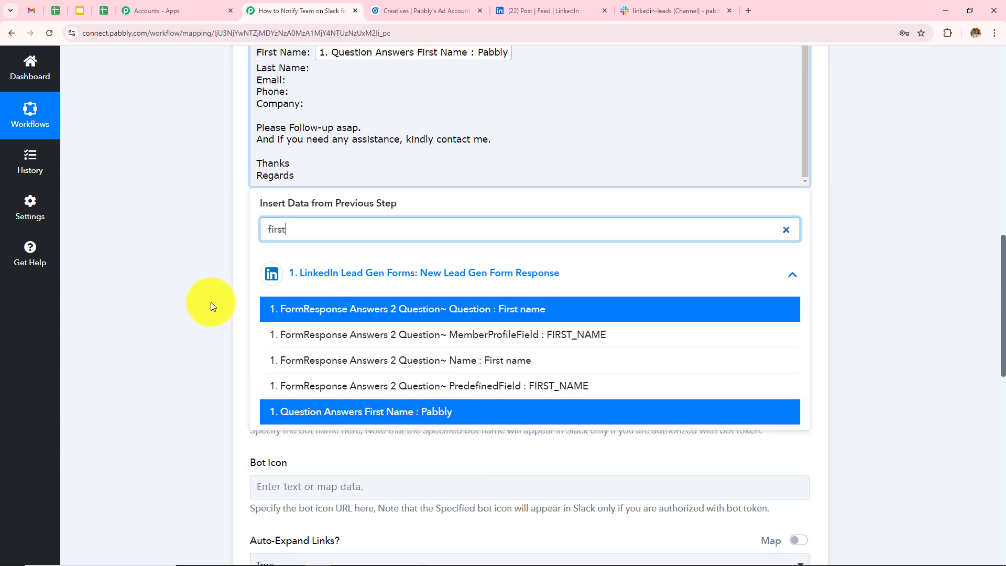
Map the LinkedIn response's Question Answers Last Name value after the Last Name label in the message
click(337, 77)
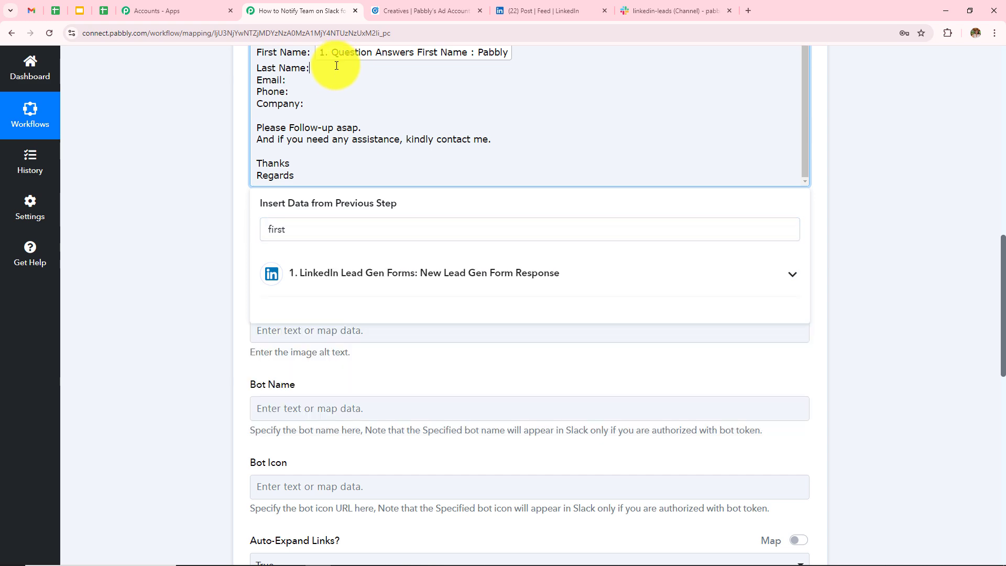
click(336, 272)
drag(321, 228, 131, 240)
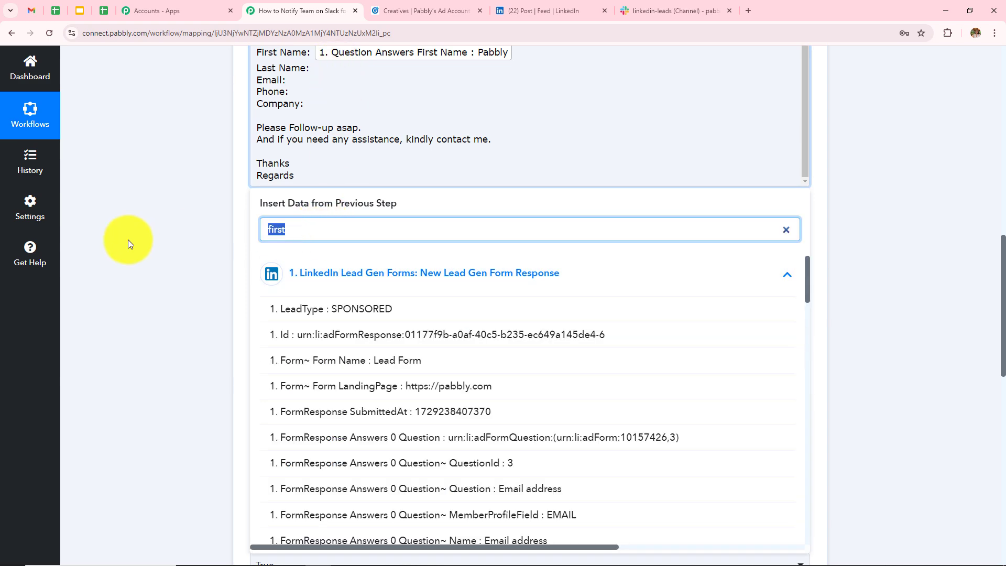
click(128, 240)
text(last)
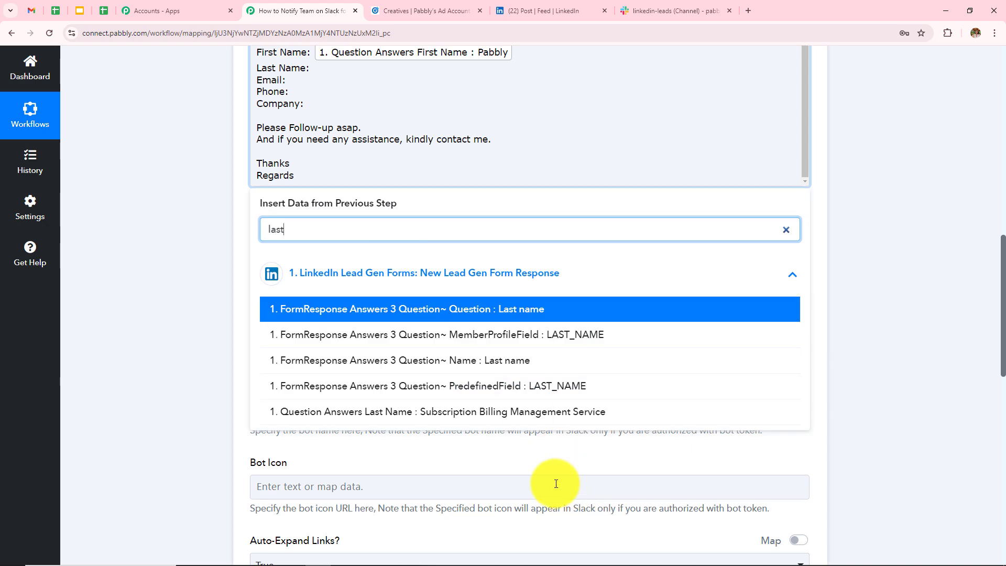
click(516, 418)
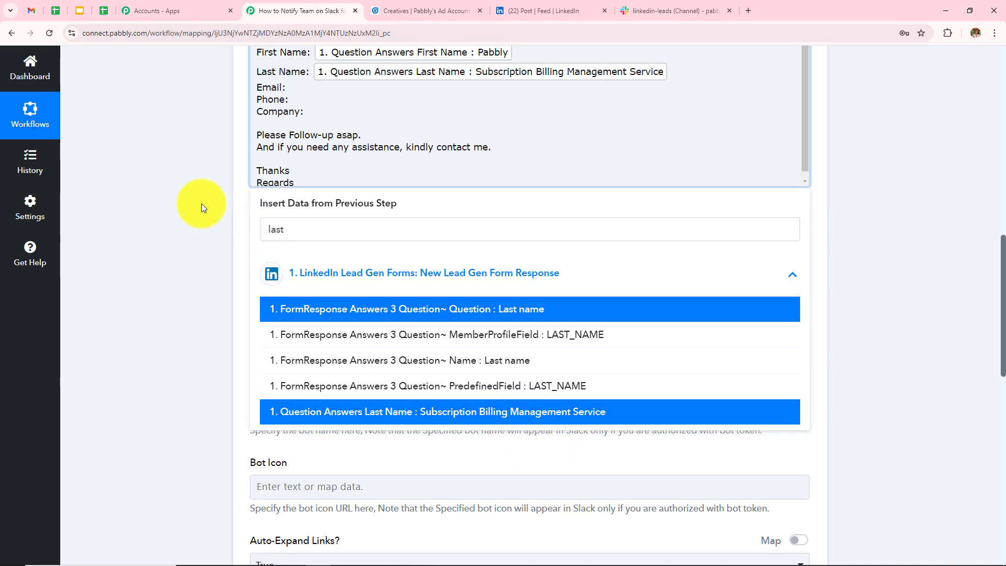
Map the LinkedIn response's Question Answers Email Address value after the Email label in the message
click(344, 231)
text(ema)
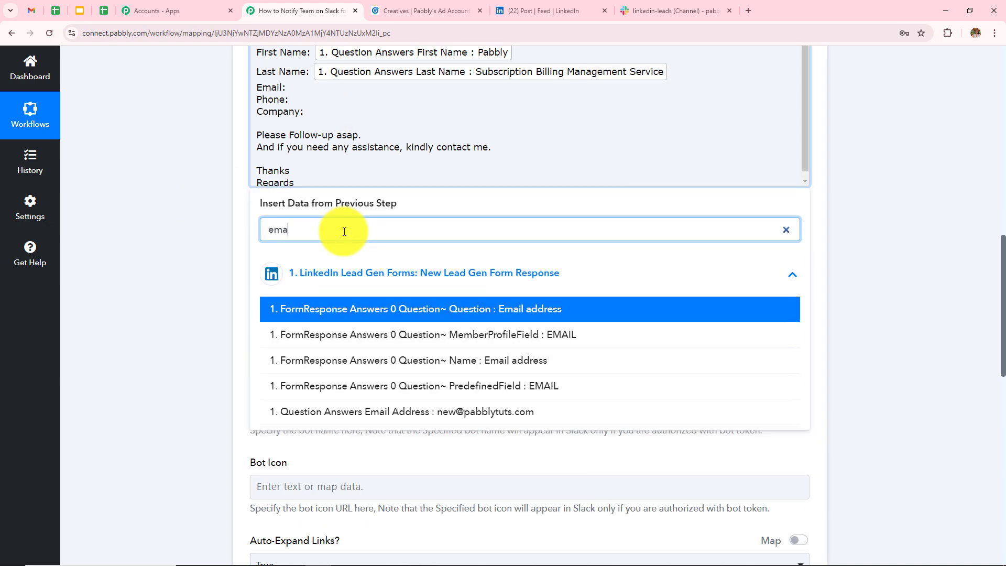
click(447, 412)
click(198, 194)
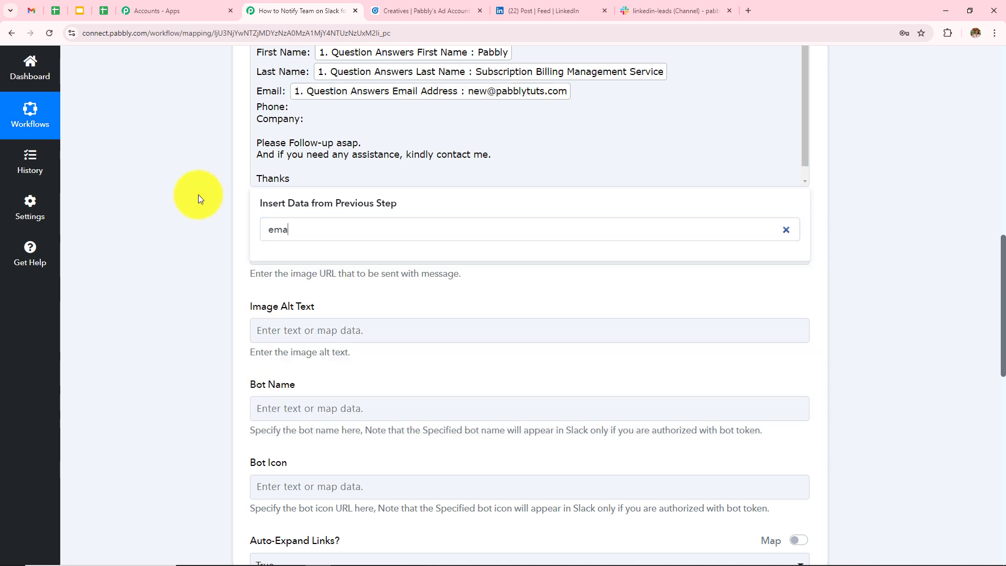
Map the LinkedIn response's Question Answers Phone Number value after the Phone label in the message
click(310, 109)
click(333, 285)
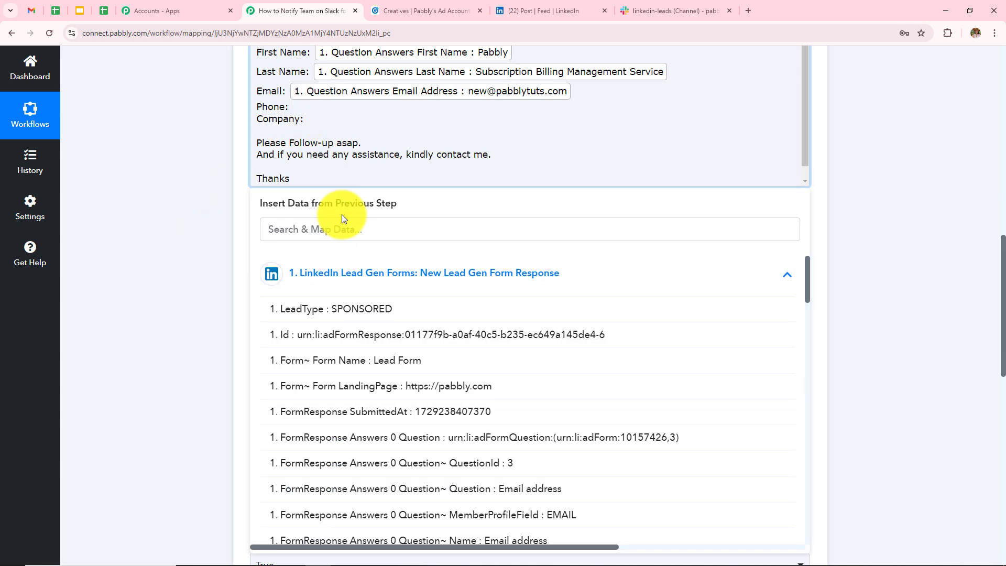
click(344, 229)
text(ph)
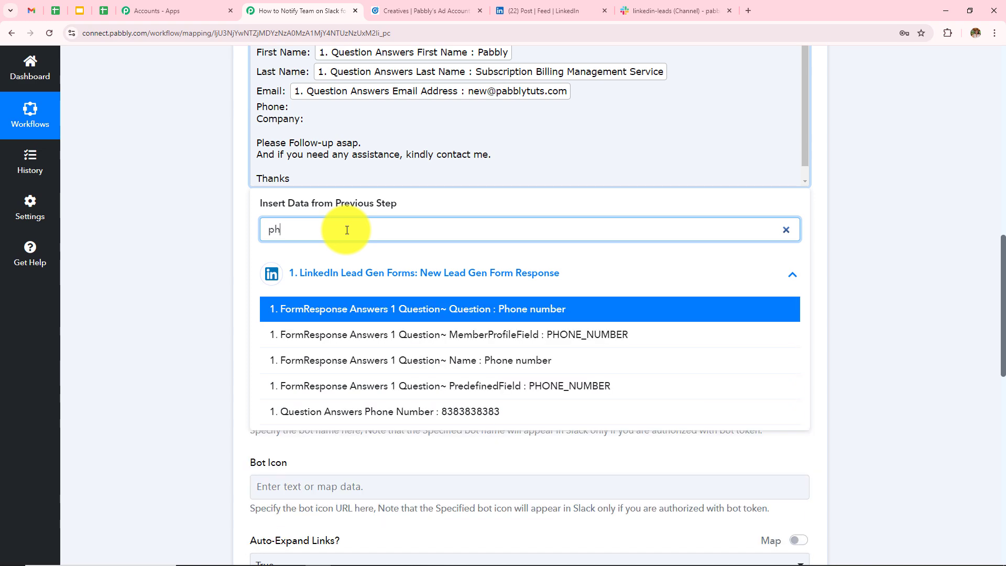
click(367, 411)
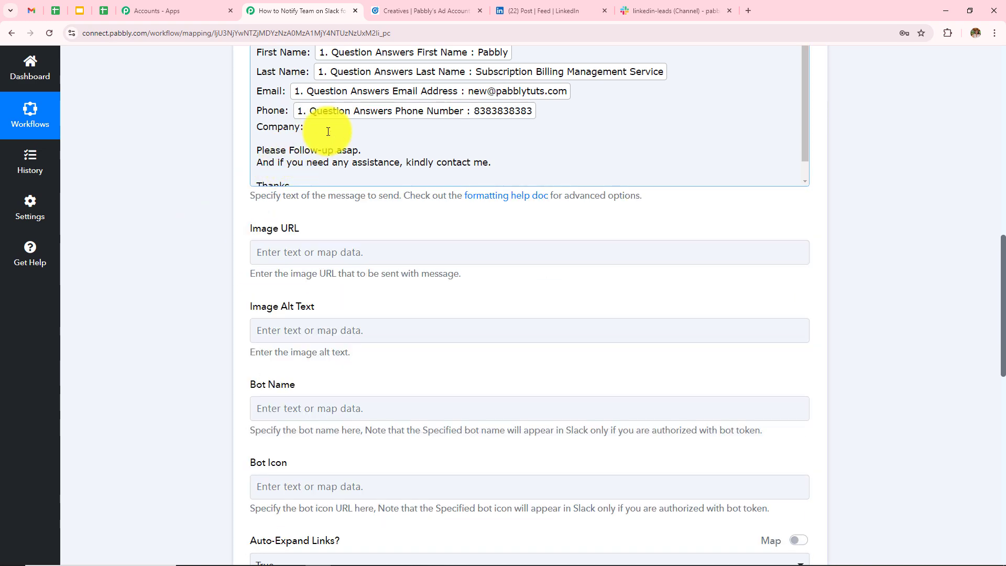
Map the LinkedIn response's Question Answers Company Name value after the Company label and review the message
click(325, 128)
click(357, 288)
click(361, 226)
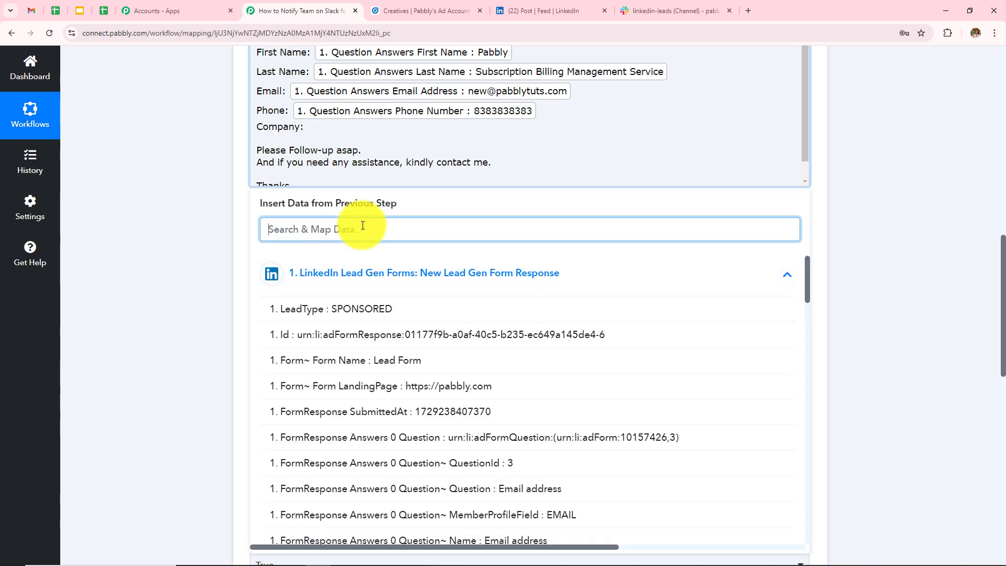
text(magne)
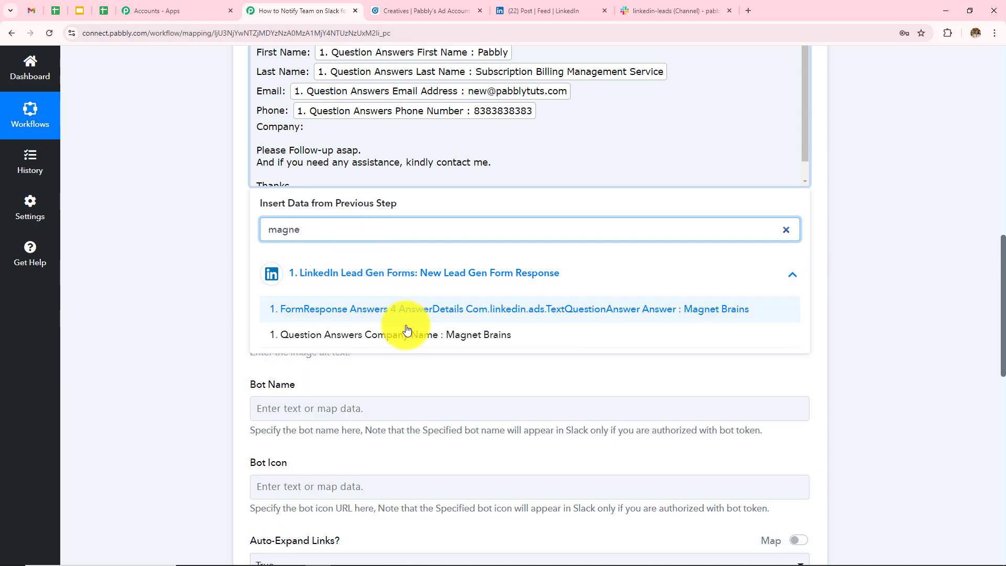
click(399, 334)
scroll(488, 279, up, 4)
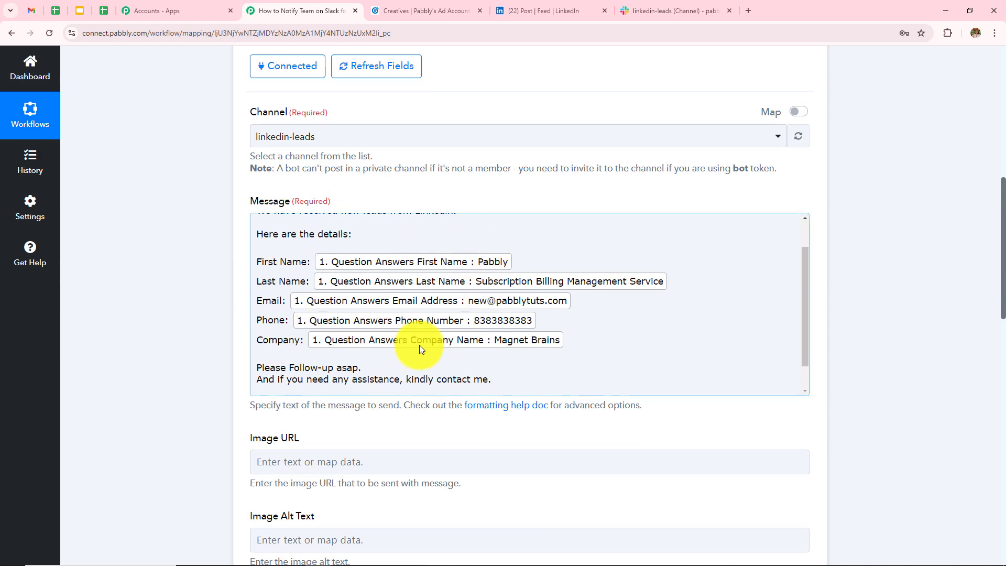
scroll(419, 344, up, 2)
scroll(419, 345, down, 3)
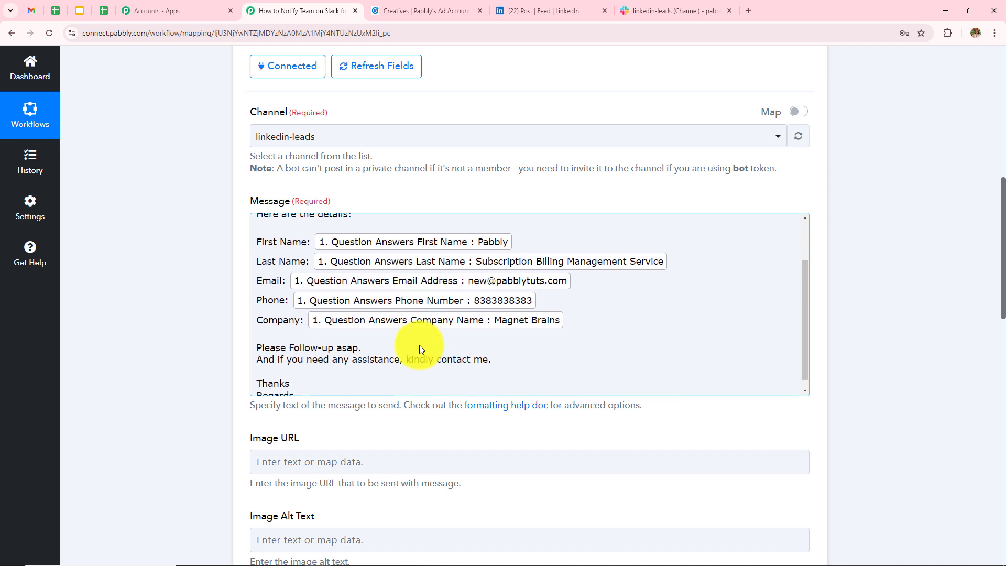
scroll(419, 344, up, 2)
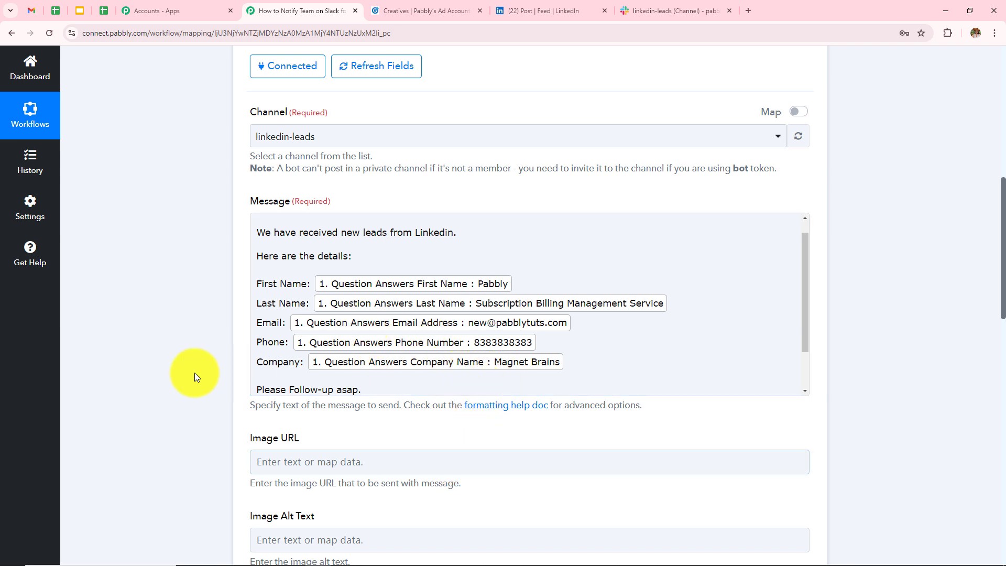
Choose True for both Auto-Expand Links and Link Usernames and Channel Names, leaving the image and bot fields empty
scroll(449, 386, down, 1)
scroll(225, 346, down, 5)
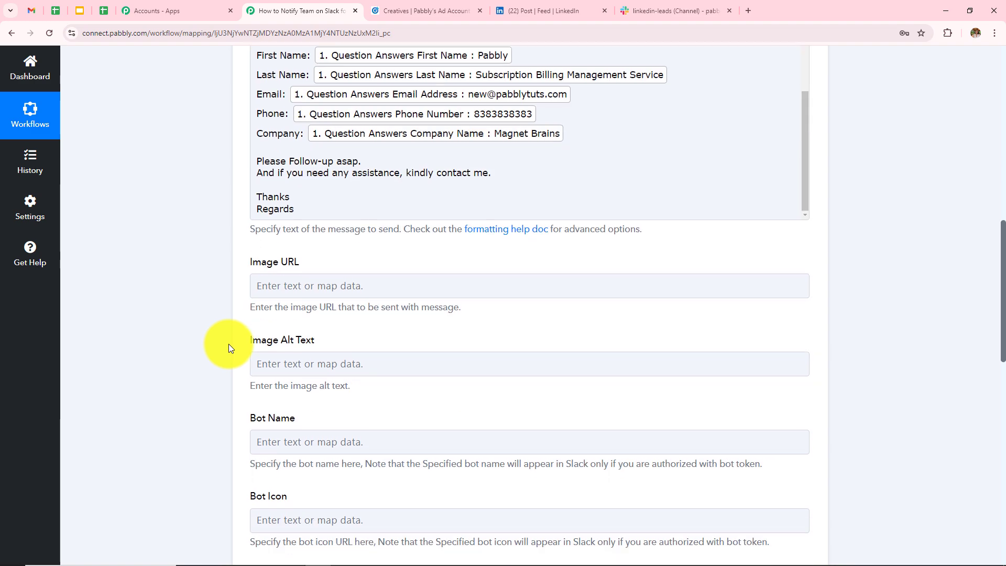
scroll(326, 348, down, 3)
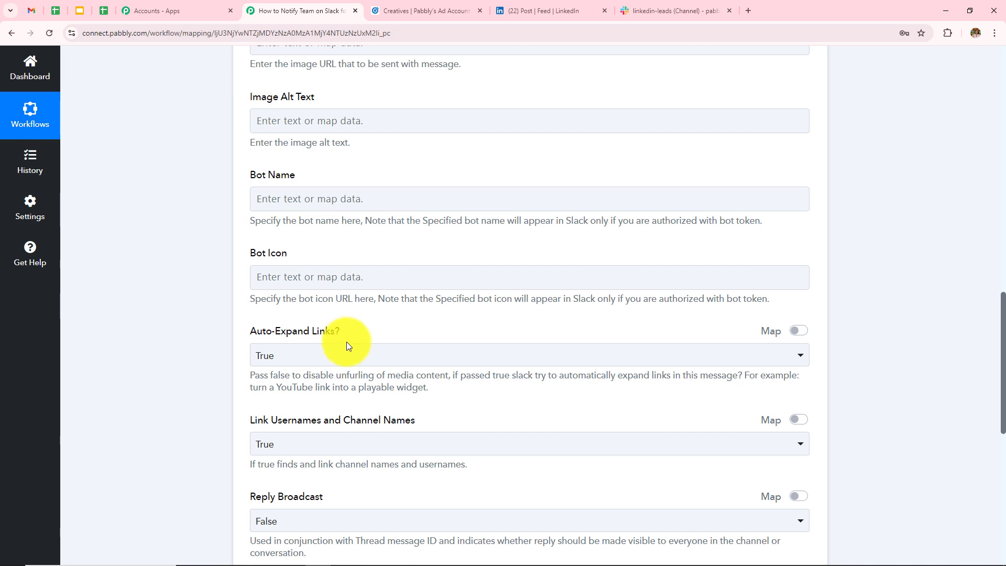
scroll(346, 341, down, 2)
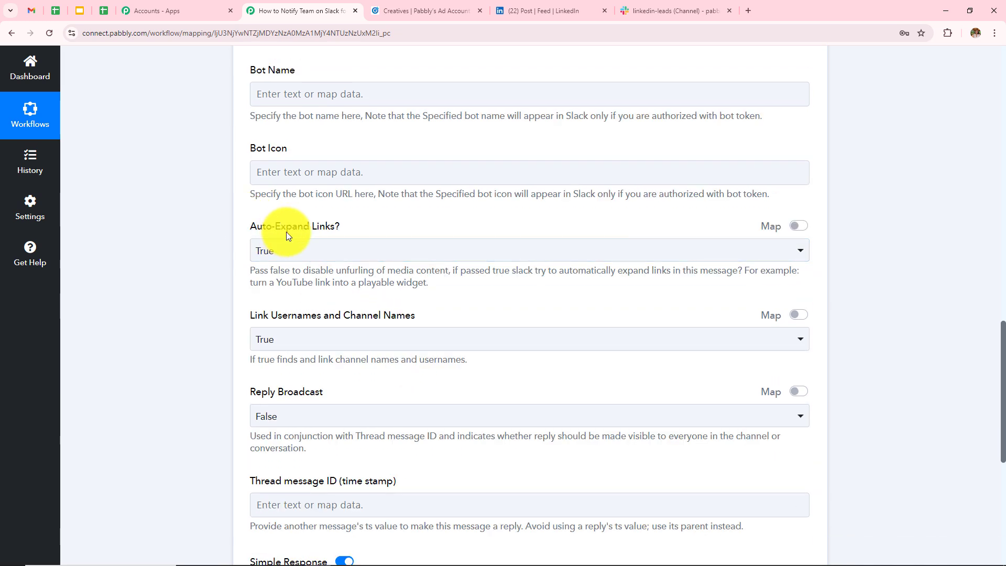
click(311, 252)
click(294, 310)
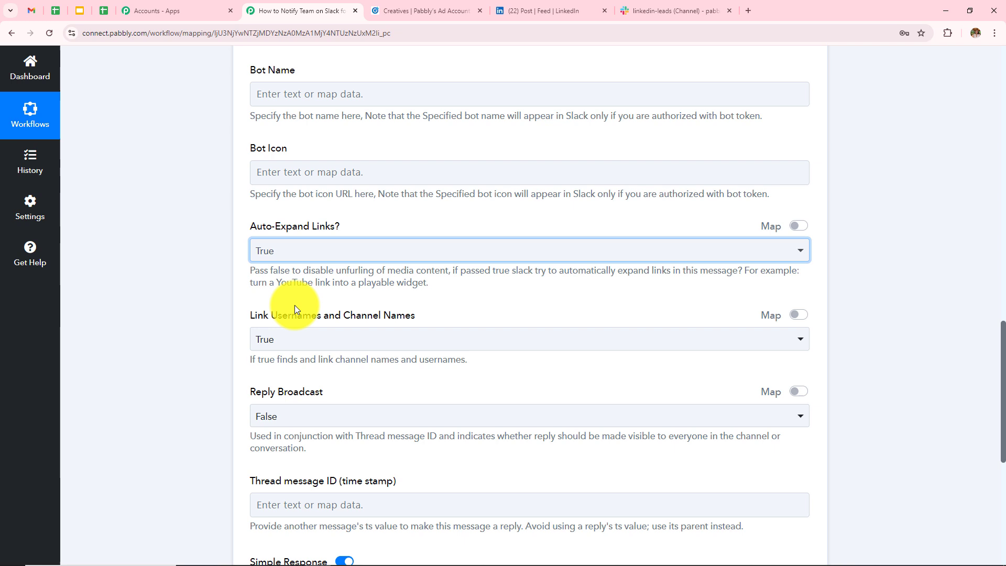
click(311, 343)
click(295, 399)
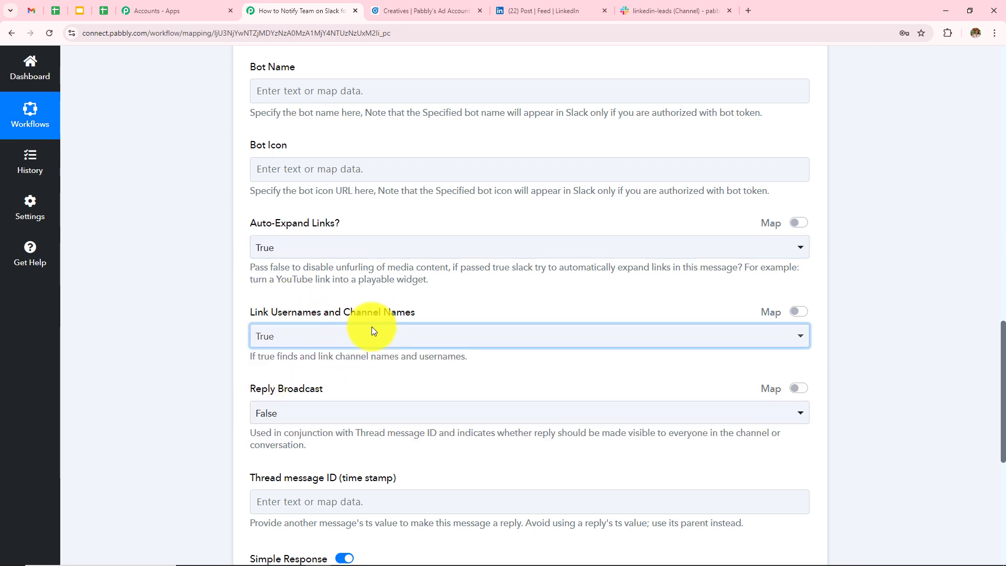
Choose False for Reply Broadcast and leave the Thread message ID empty
scroll(356, 309, down, 3)
click(324, 270)
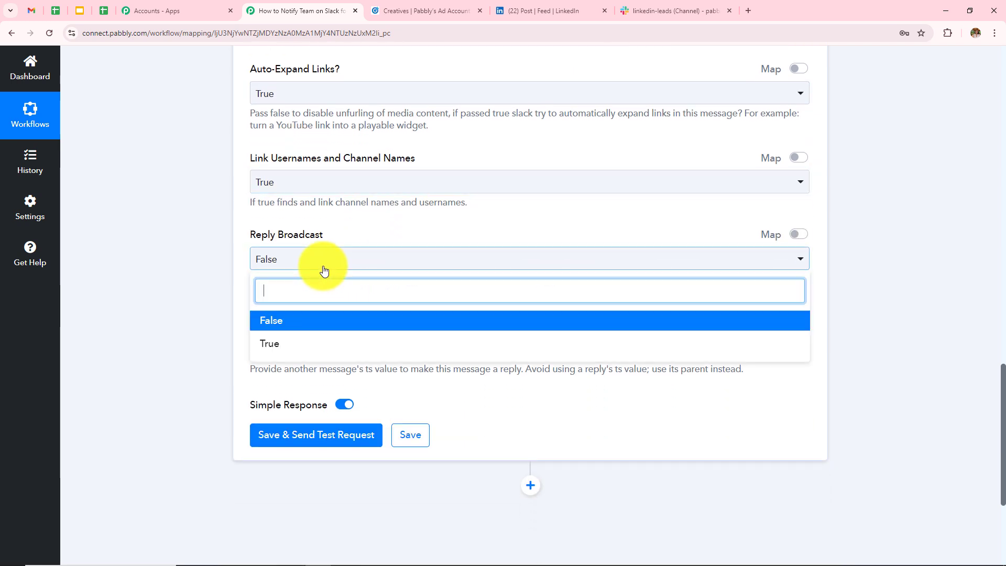
click(299, 320)
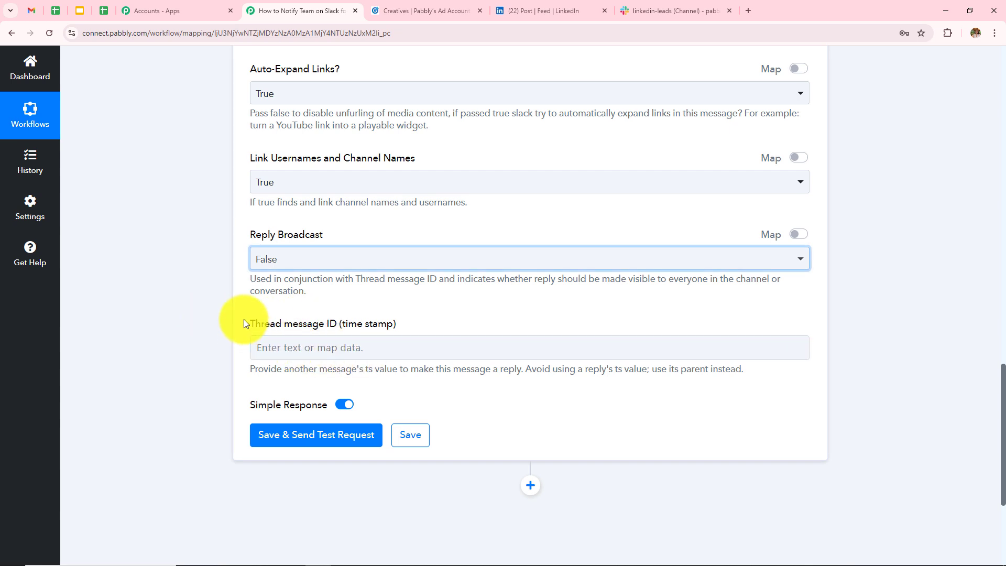
drag(243, 319, 516, 325)
click(516, 322)
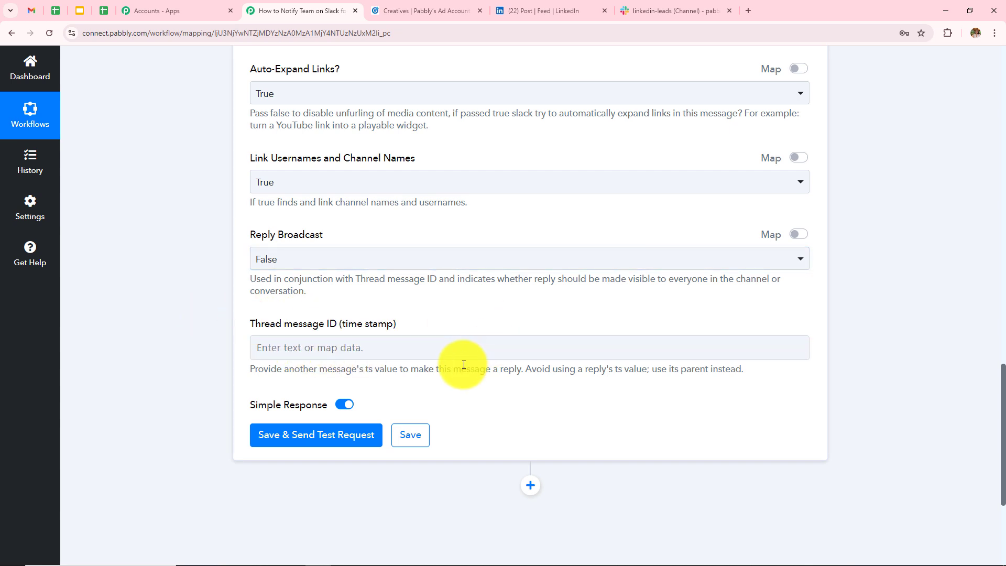
Review the Slack action's channel and message, then save the action and send a test request
scroll(462, 364, up, 10)
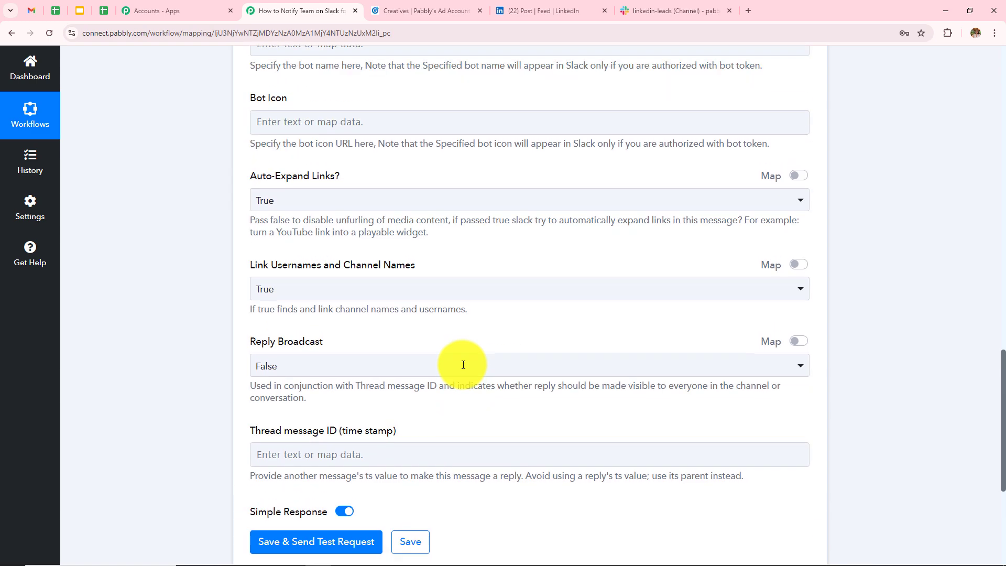
scroll(462, 364, up, 7)
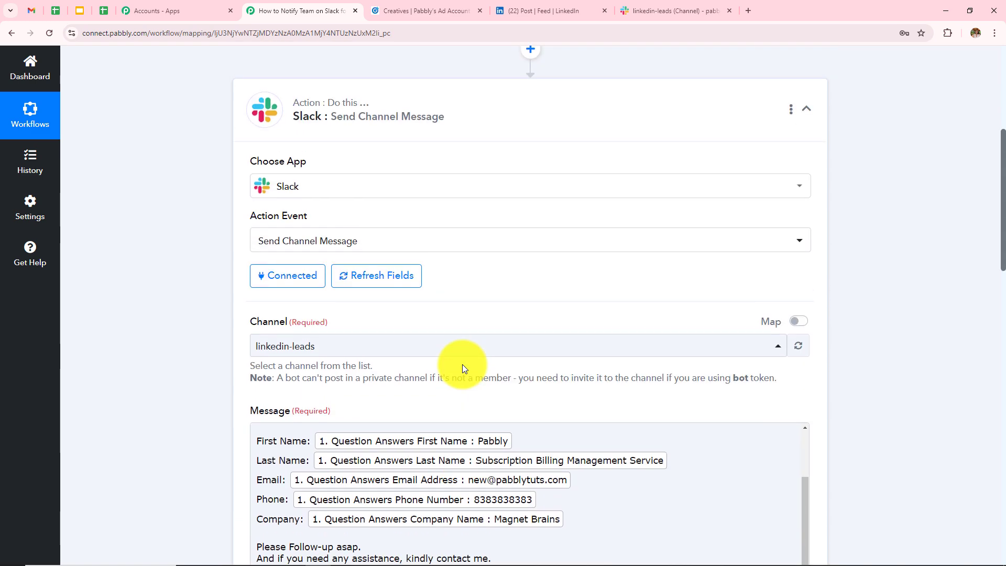
scroll(461, 364, down, 5)
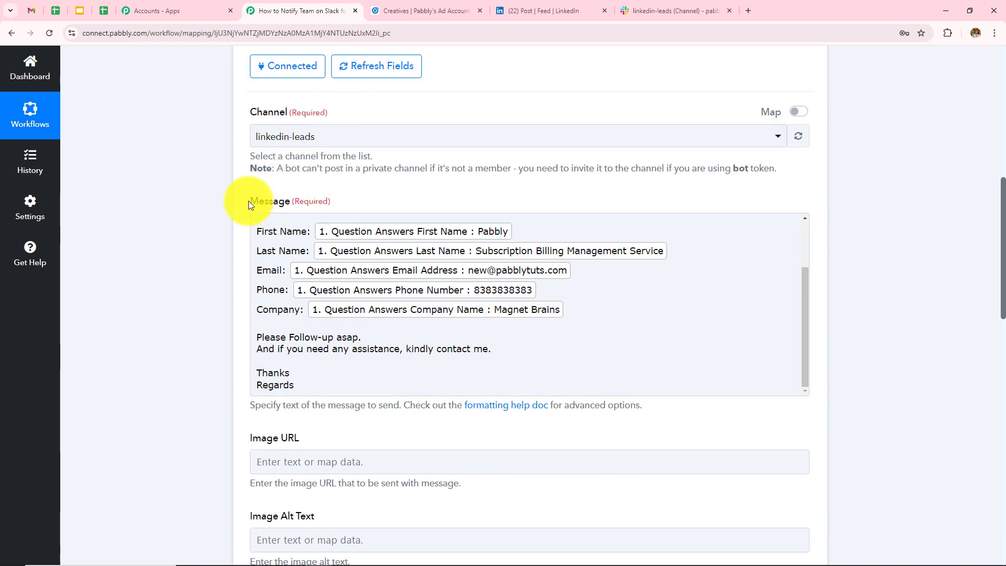
scroll(410, 404, down, 15)
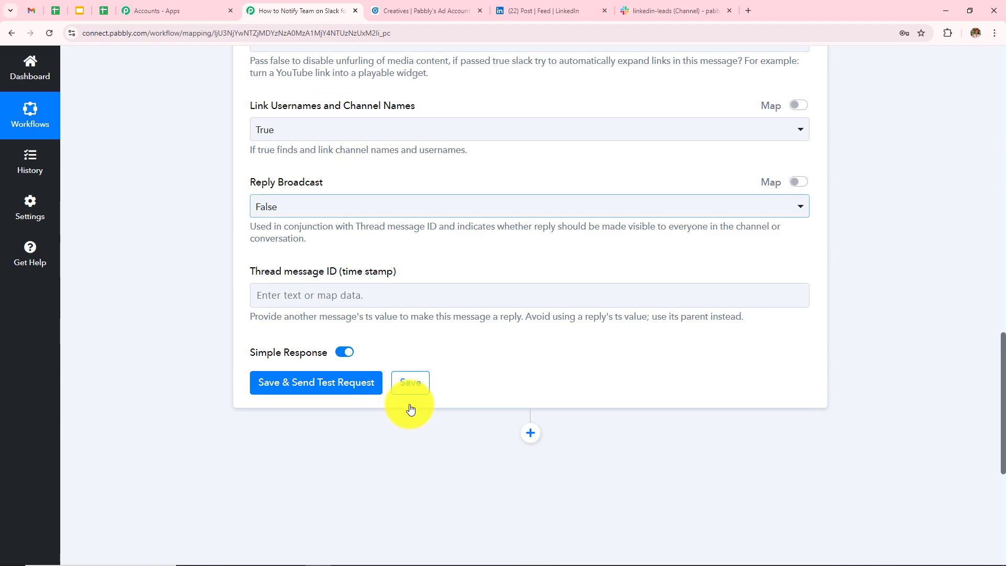
click(328, 331)
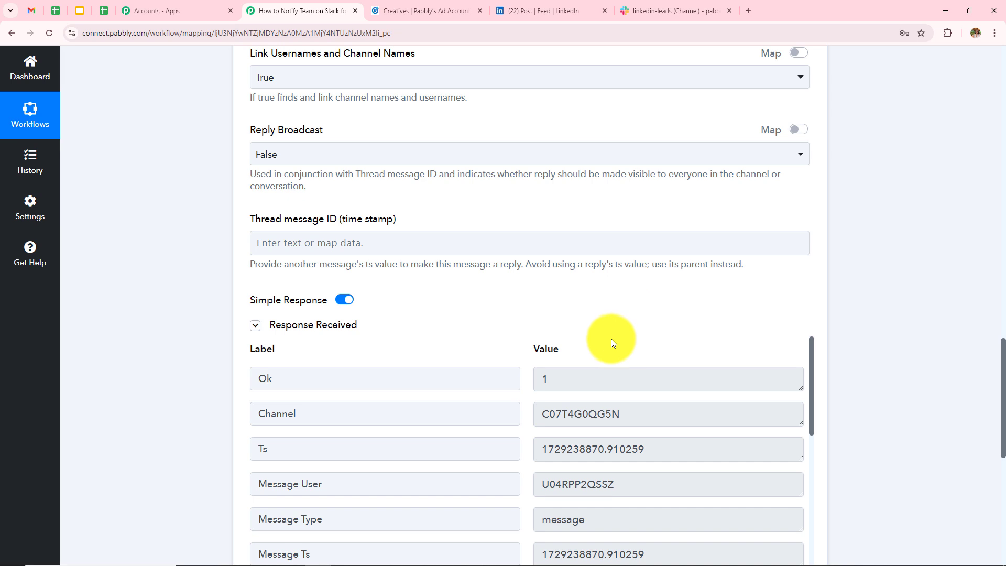
Examine the Slack action's test response, including its Ok value, and compare it with the action setup
scroll(610, 343, down, 2)
scroll(570, 340, up, 2)
scroll(586, 315, down, 3)
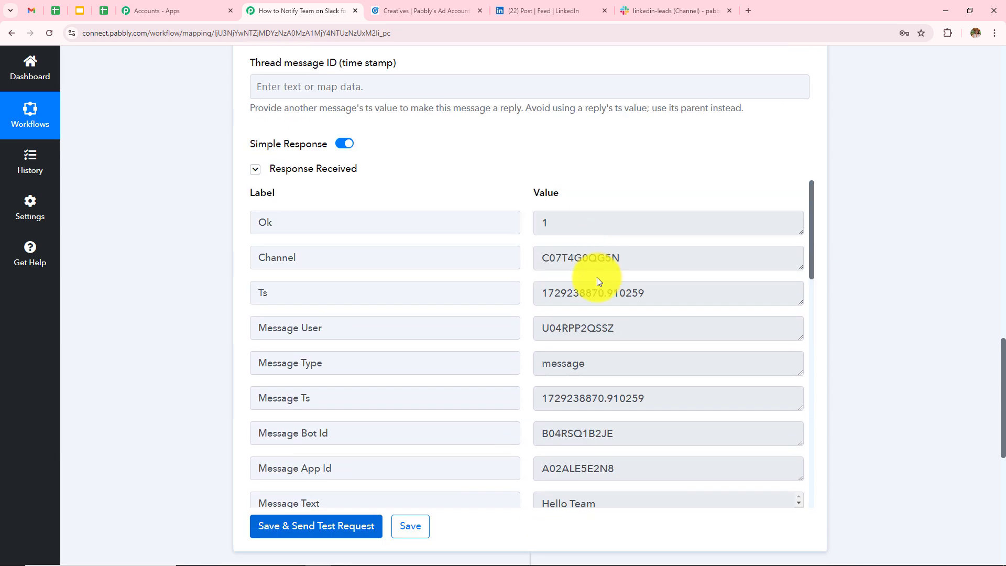
double_click(556, 227)
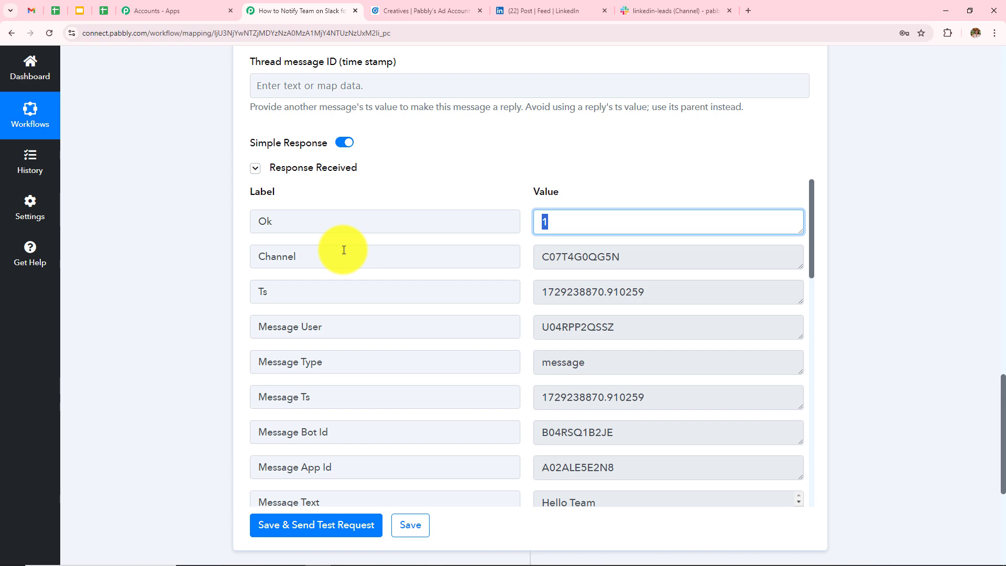
scroll(392, 239, up, 12)
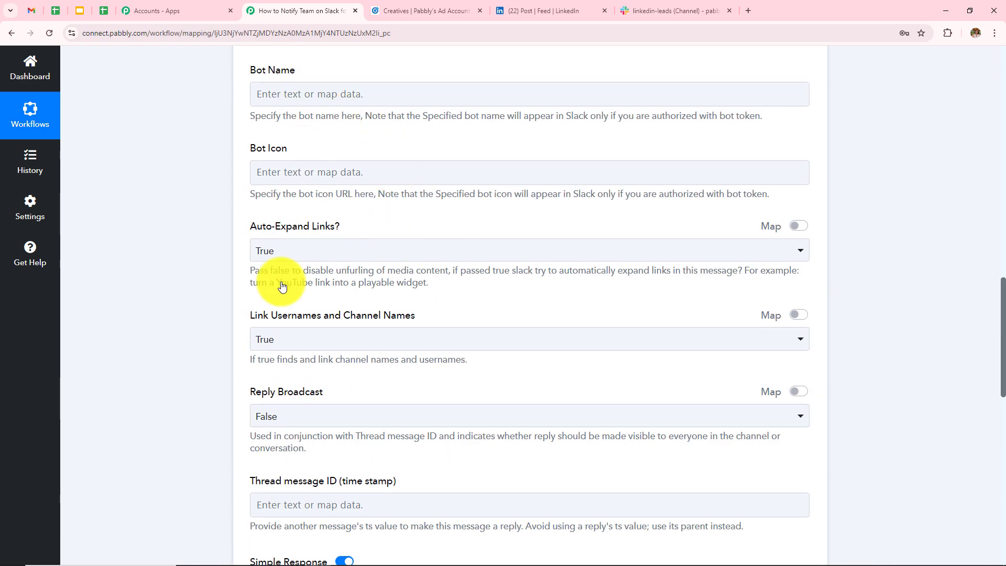
scroll(398, 235, up, 4)
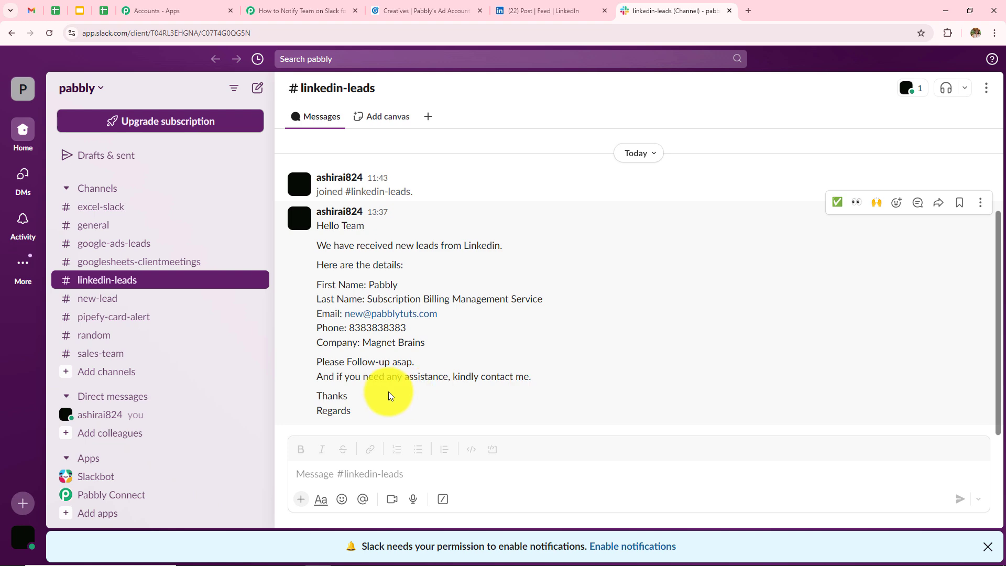
Check the test message posted in Slack's linkedin-leads channel against the message mapped in the Pabbly Connect workflow
drag(312, 225, 426, 426)
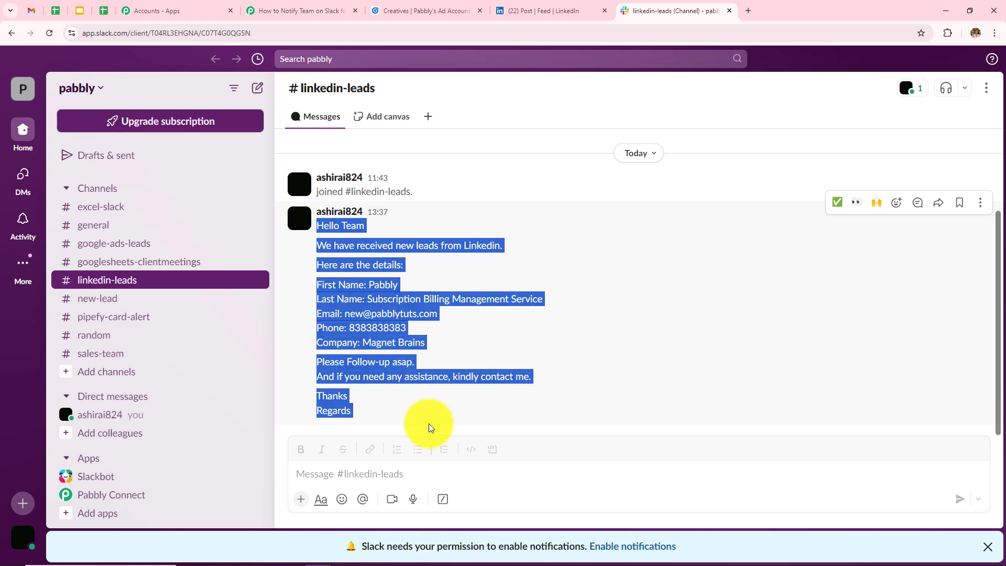
click(613, 257)
click(312, 4)
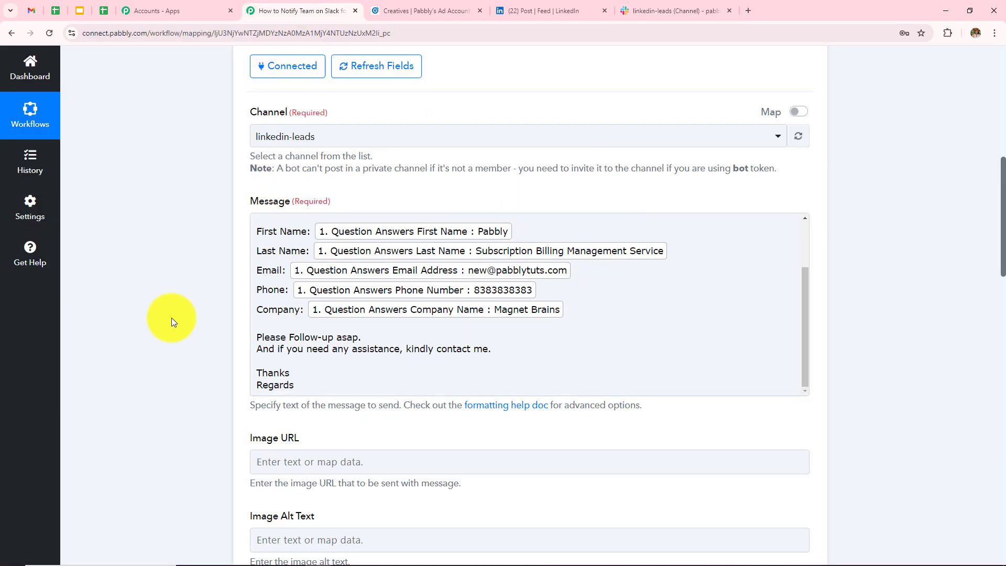
scroll(388, 355, up, 3)
click(636, 11)
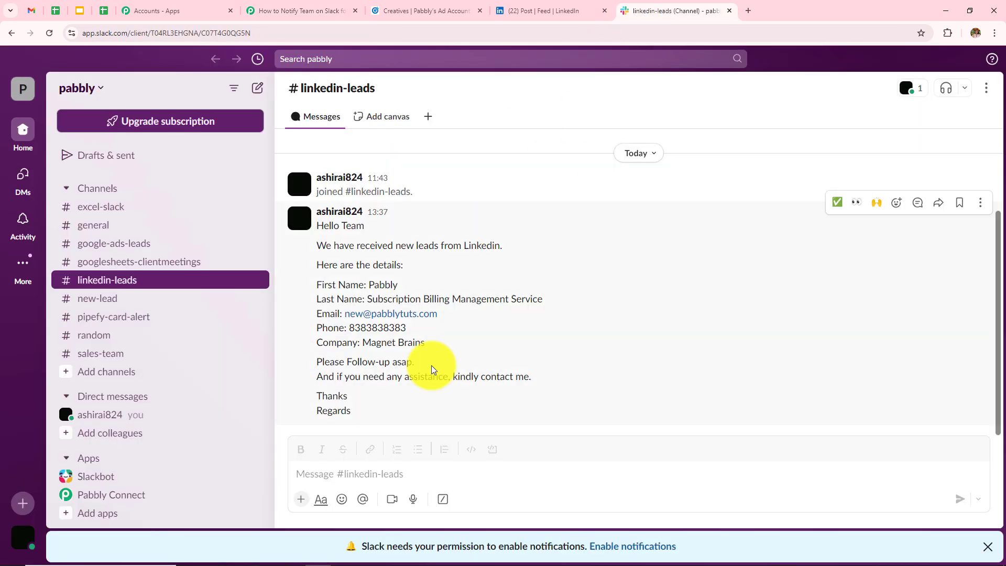
Switch to LinkedIn, reload the promoted Pabbly post and submit its lead form with a new test email address and phone number
click(538, 14)
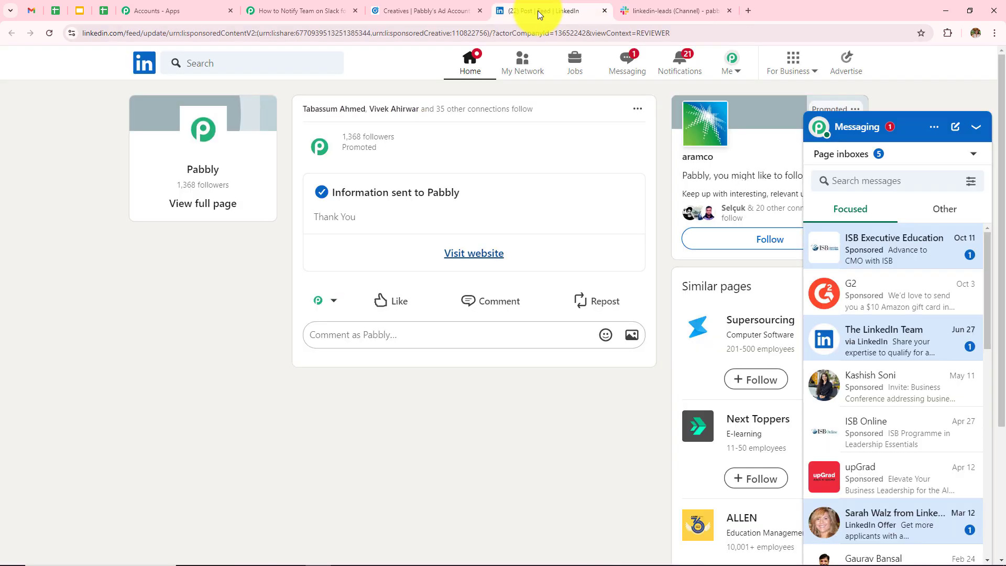
click(48, 35)
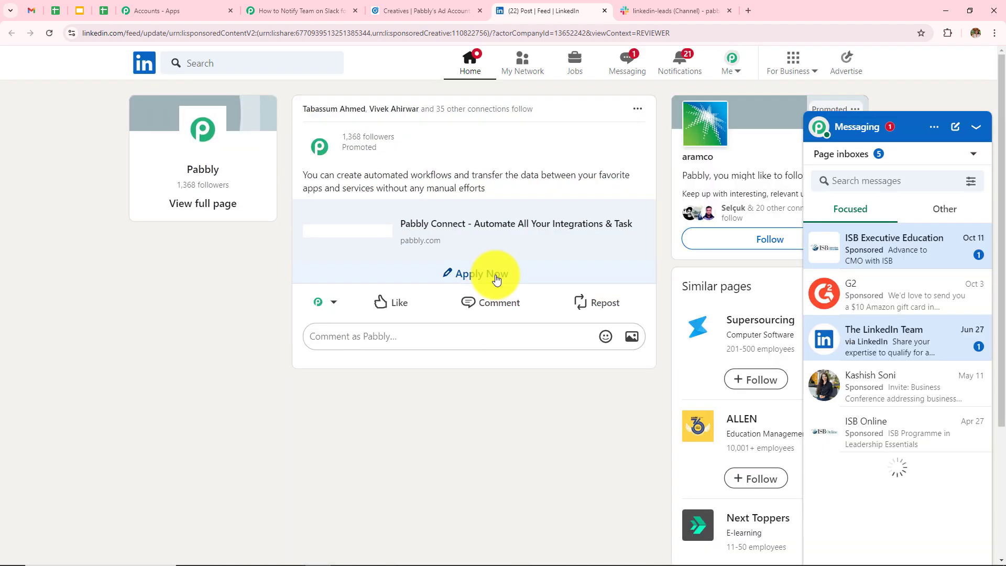
click(457, 278)
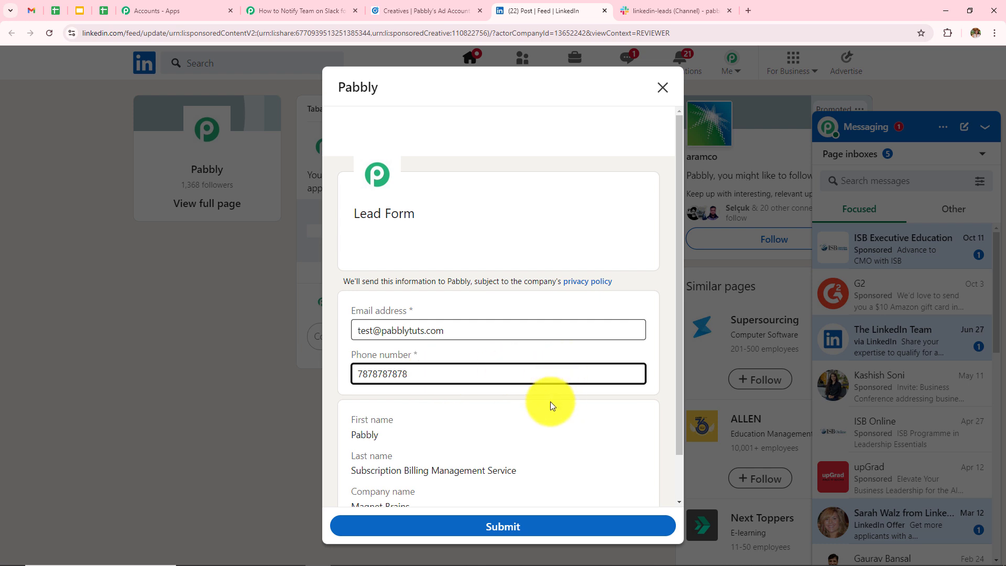
scroll(494, 419, down, 1)
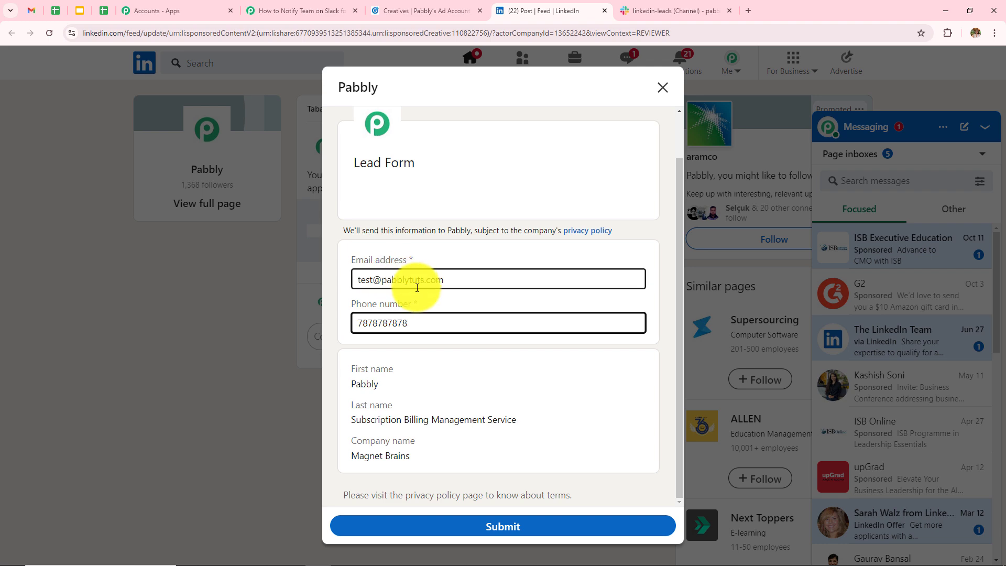
click(494, 527)
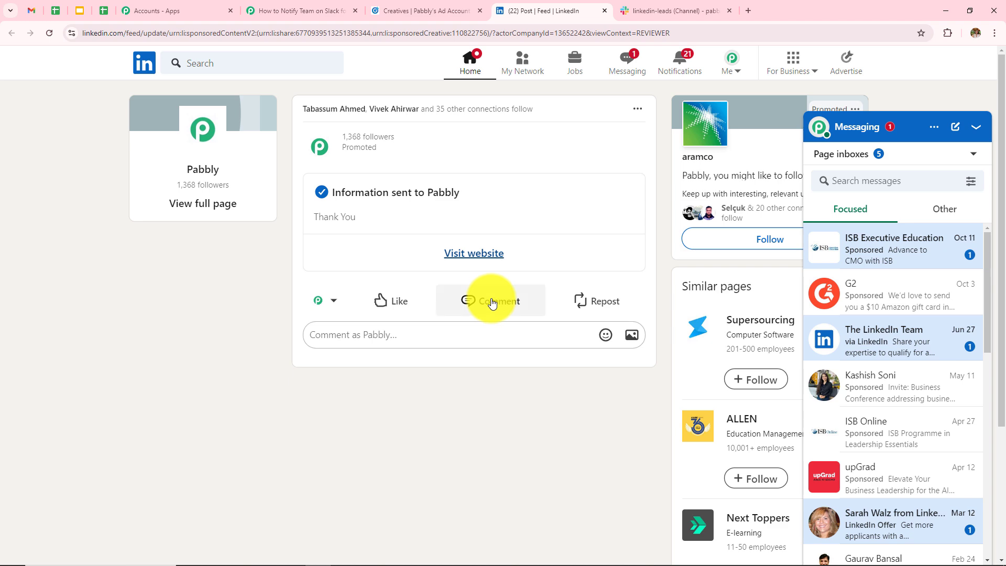
Return to the LinkedIn trigger in Pabbly Connect, then check Slack's linkedin-leads channel for the newly submitted lead's message
click(259, 11)
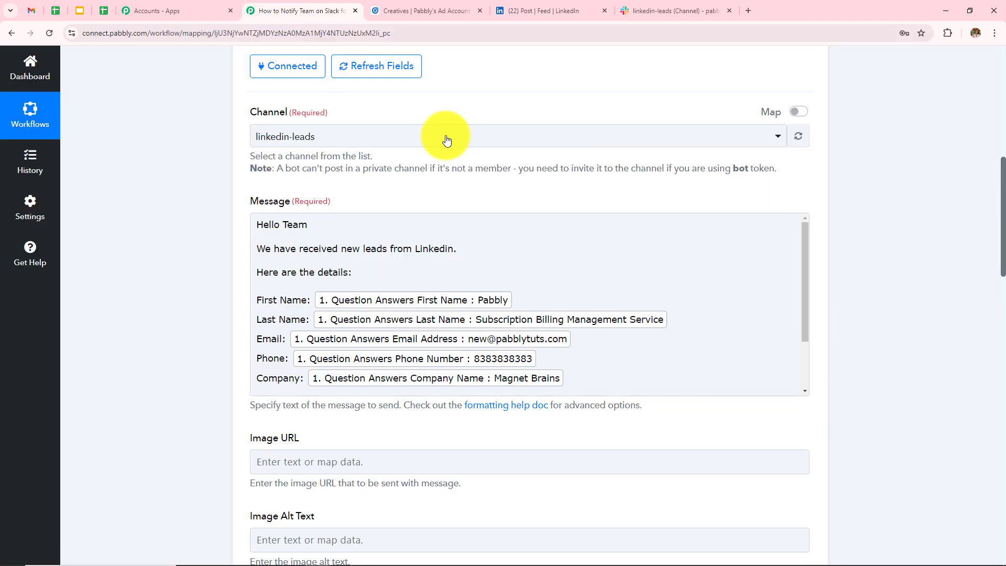
scroll(576, 189, up, 9)
click(532, 262)
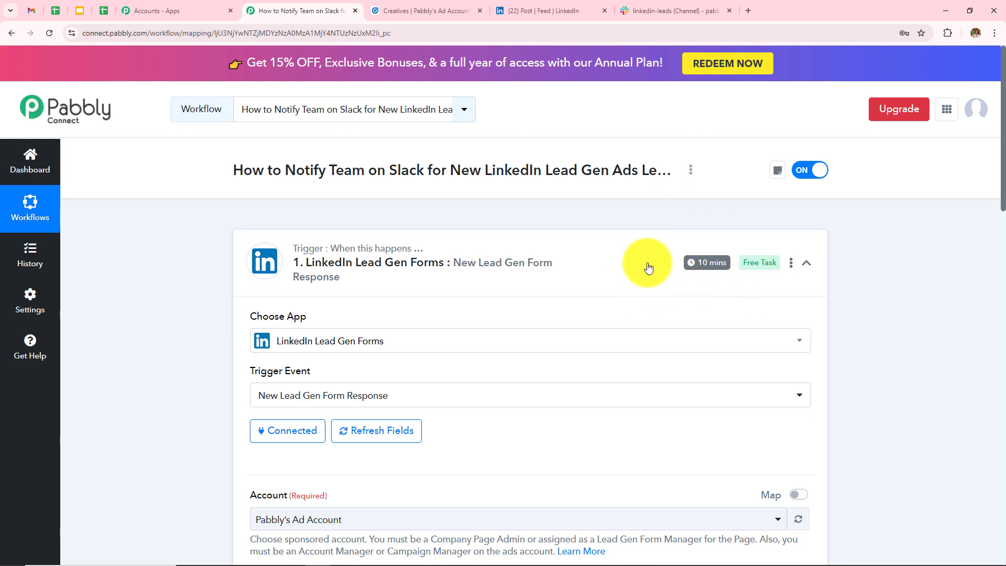
key(ctrl+9)
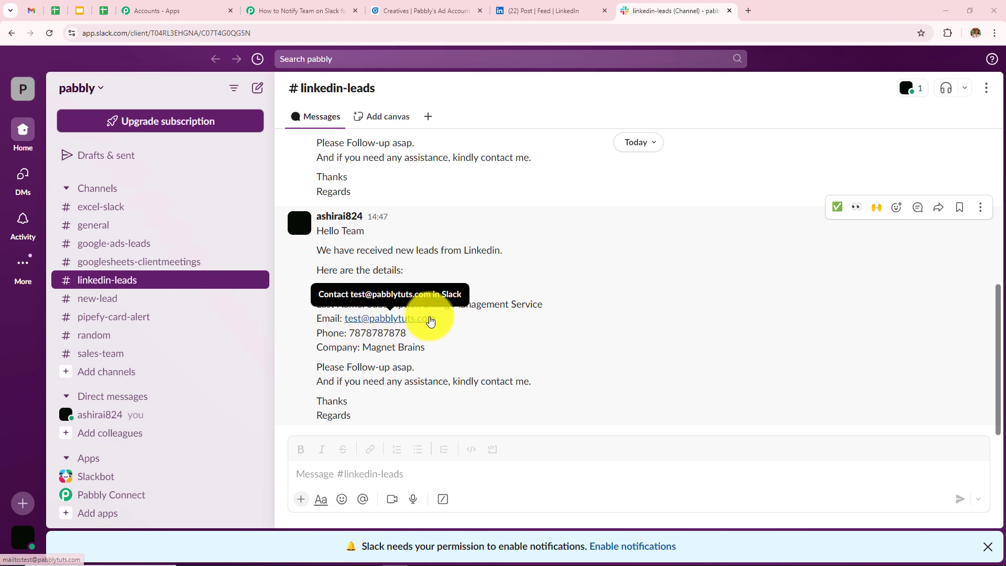
click(351, 334)
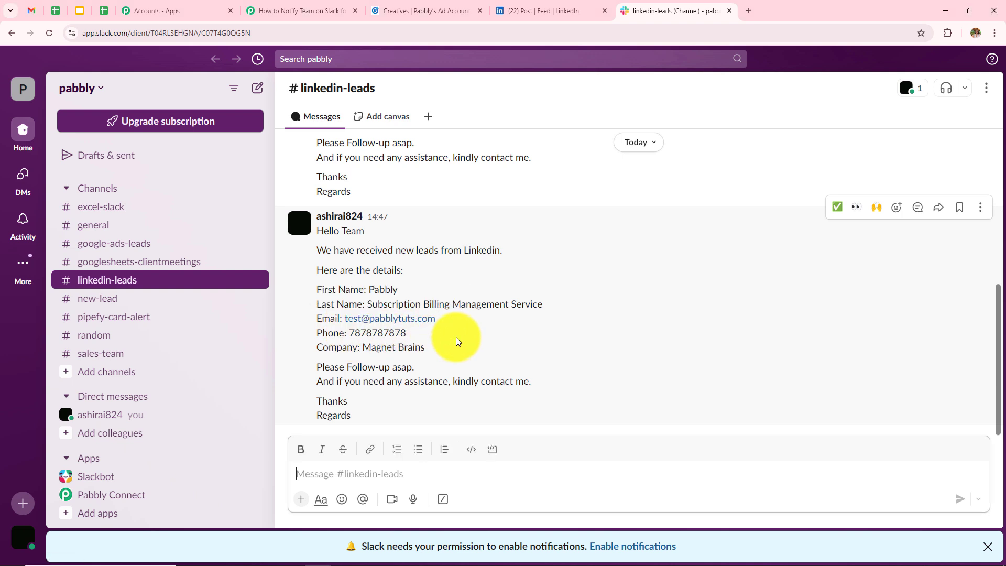
Switch back to Pabbly Connect and review the LinkedIn trigger's app, event, ad account, lead form and captured response
key(ctrl+6)
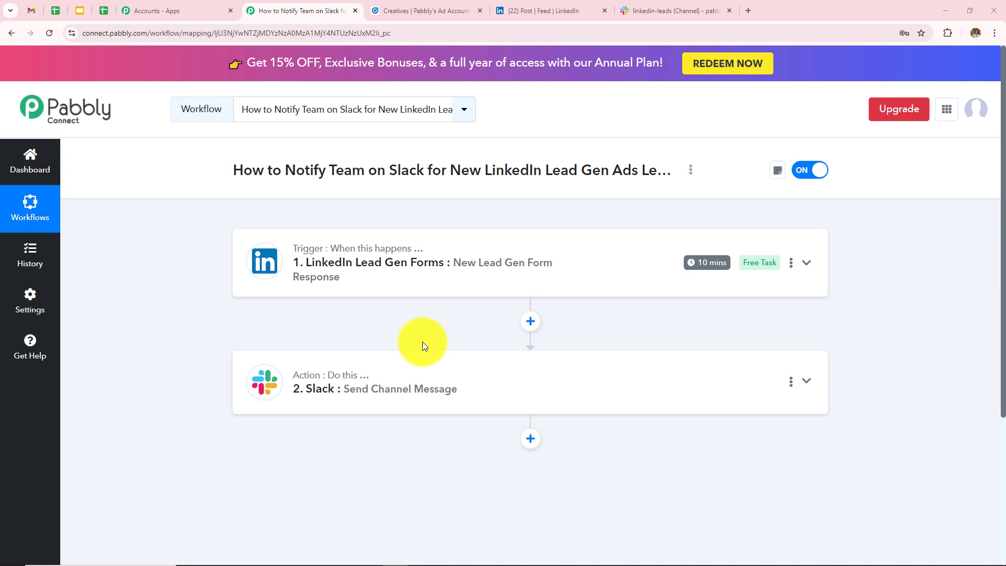
click(459, 269)
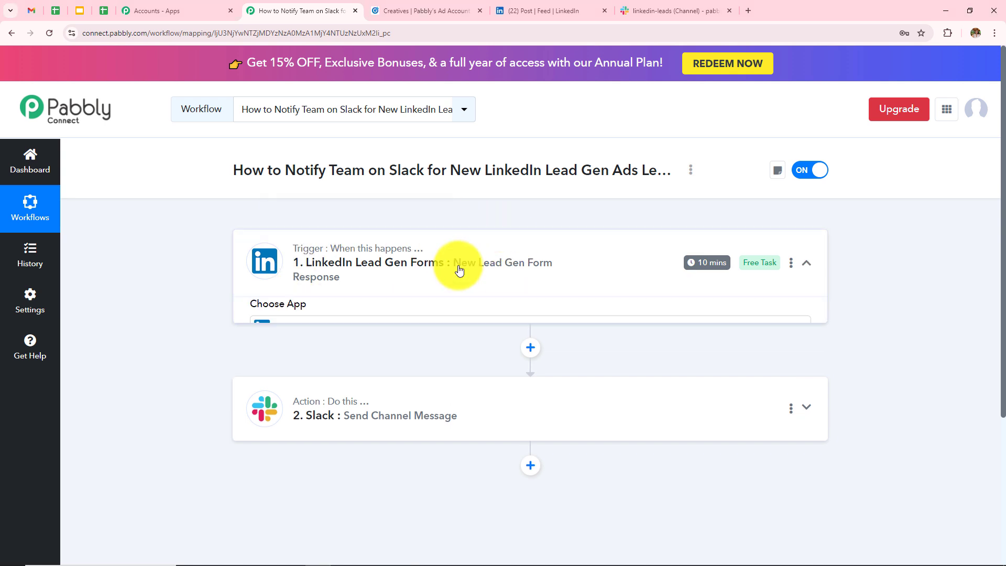
scroll(499, 359, down, 4)
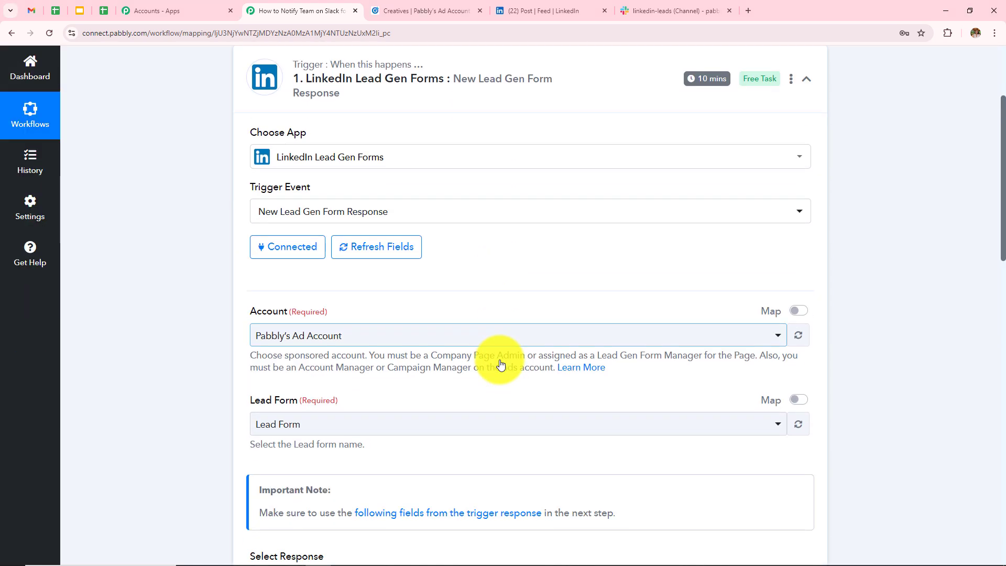
scroll(500, 362, down, 2)
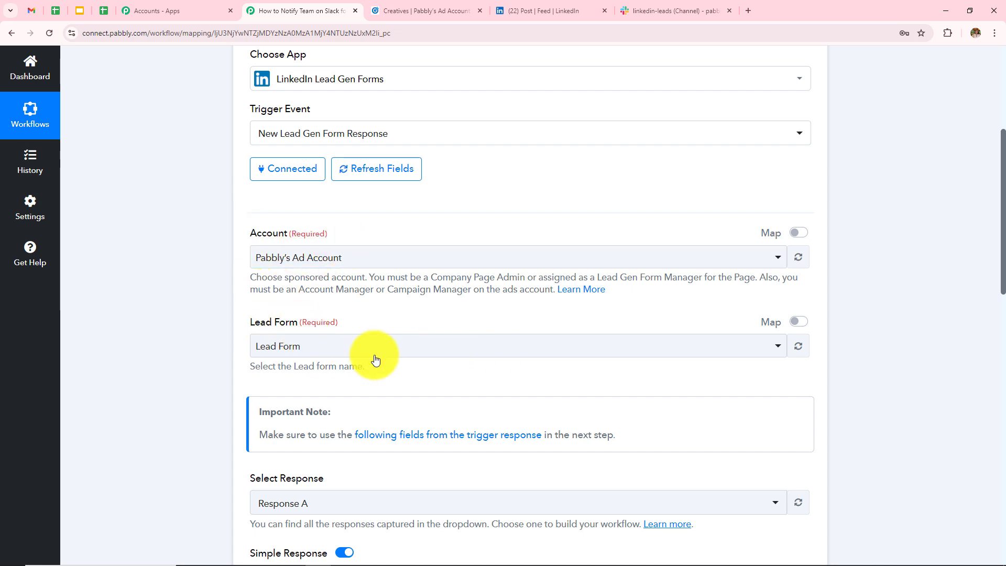
scroll(636, 321, down, 7)
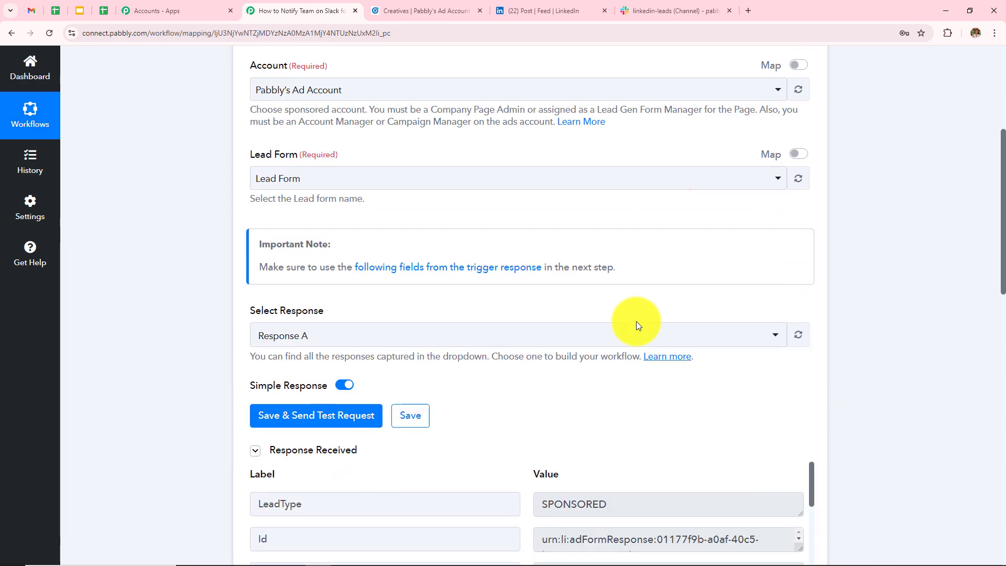
scroll(625, 392, up, 11)
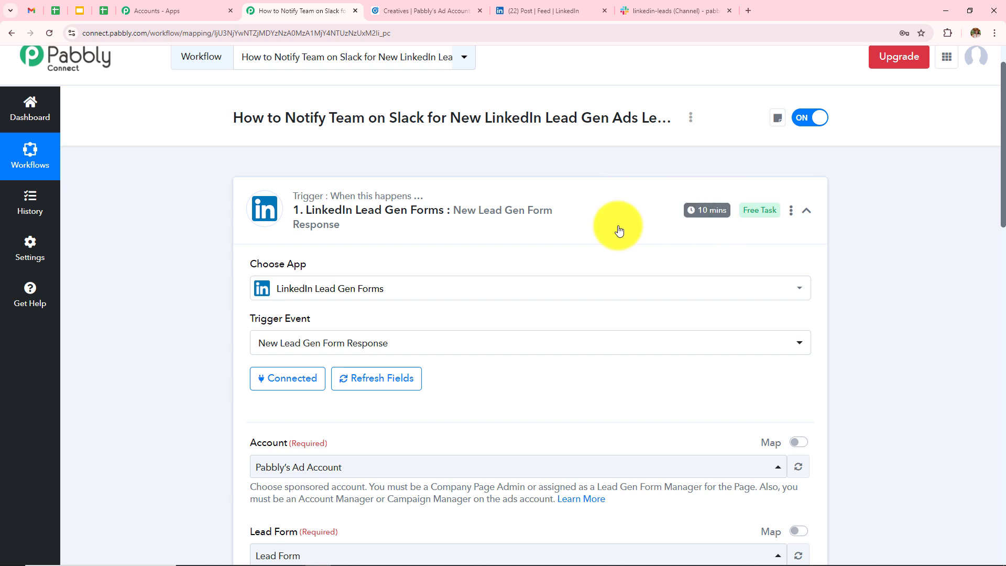
Examine the trigger time intervals available for the LinkedIn trigger and close the dialog without saving
click(790, 211)
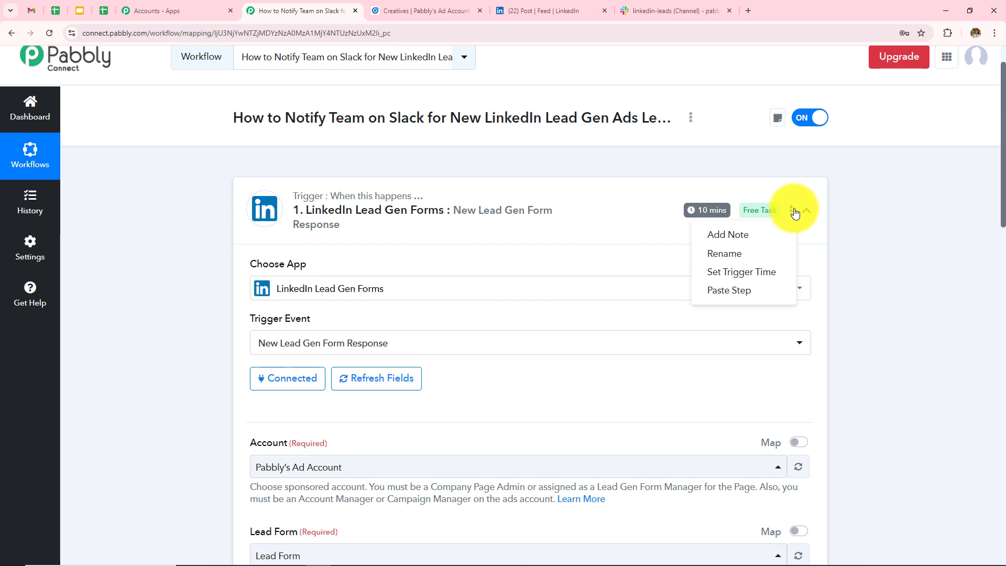
click(741, 272)
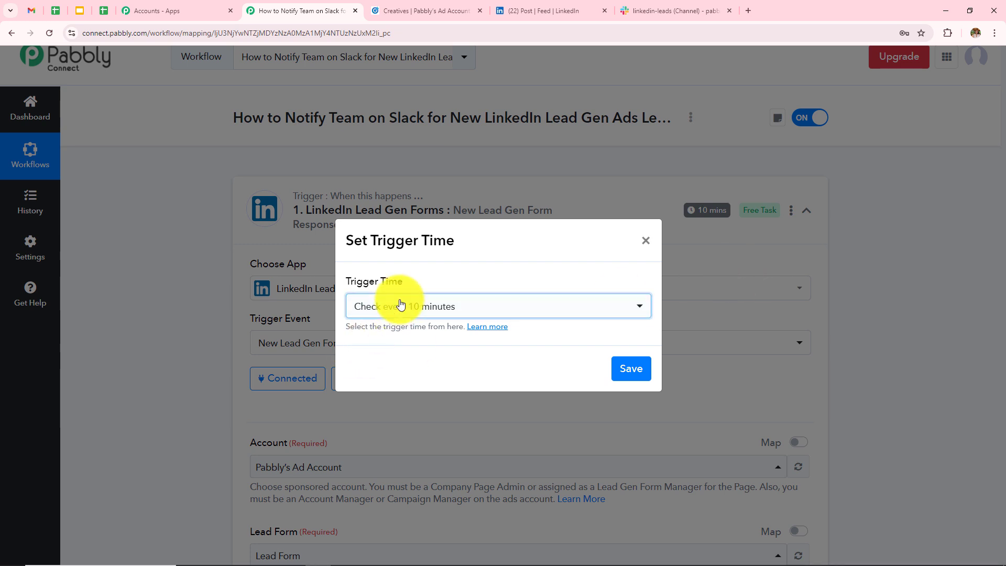
click(401, 305)
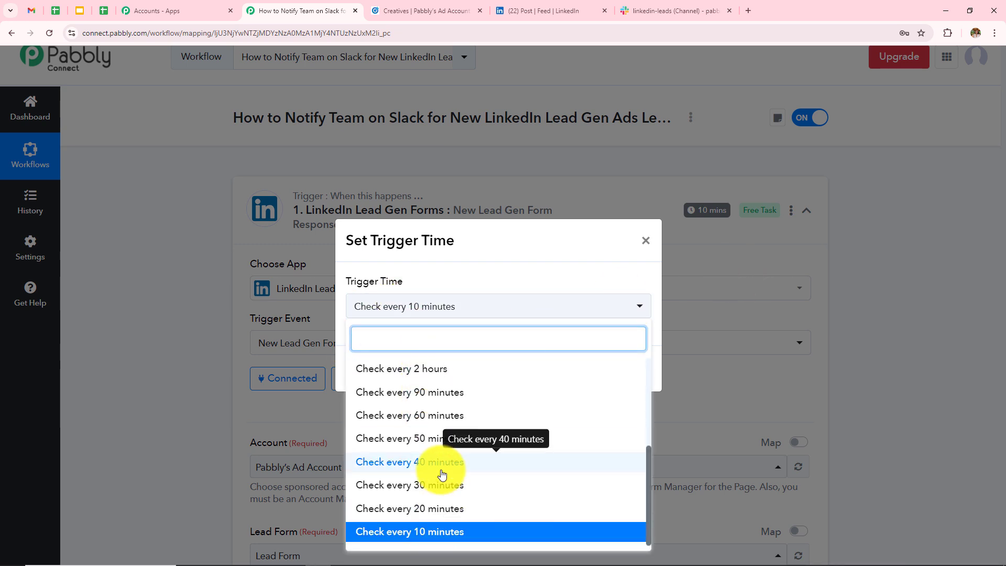
click(645, 240)
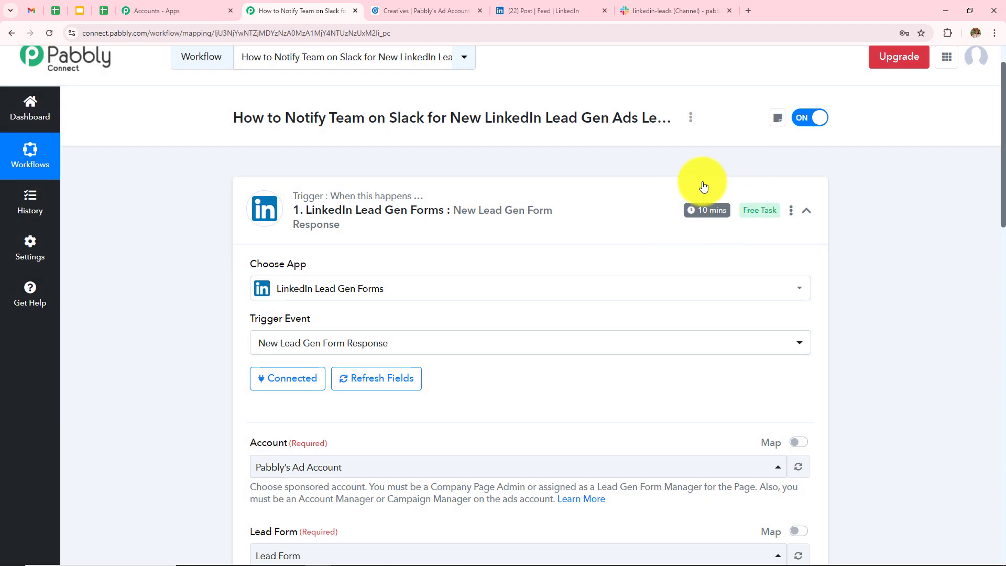
Review the Slack action's app, Send Channel Message event, selected channel and message with the mapped lead details
scroll(709, 327, down, 10)
scroll(692, 342, down, 5)
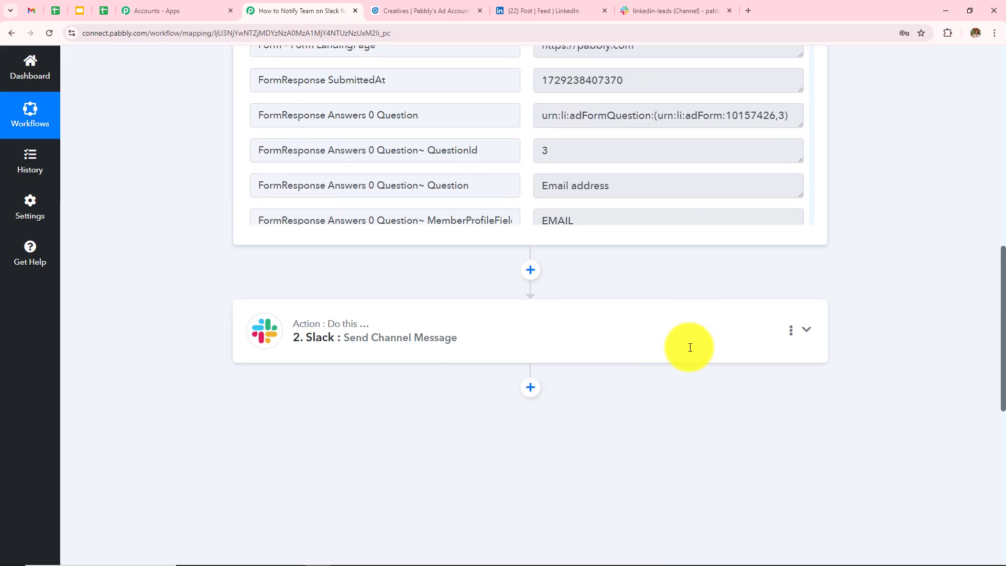
click(451, 341)
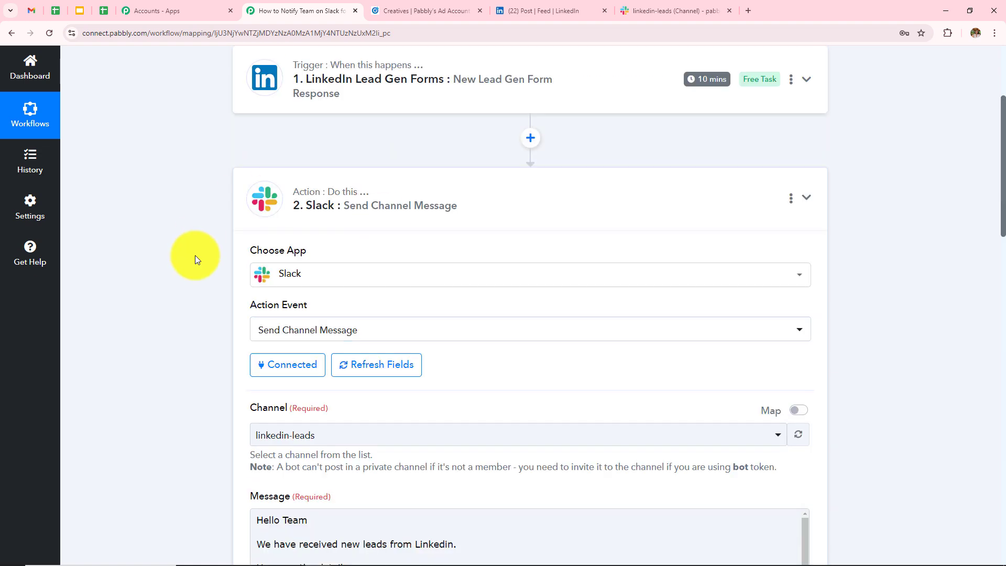
mouse_move(319, 199)
scroll(584, 305, down, 7)
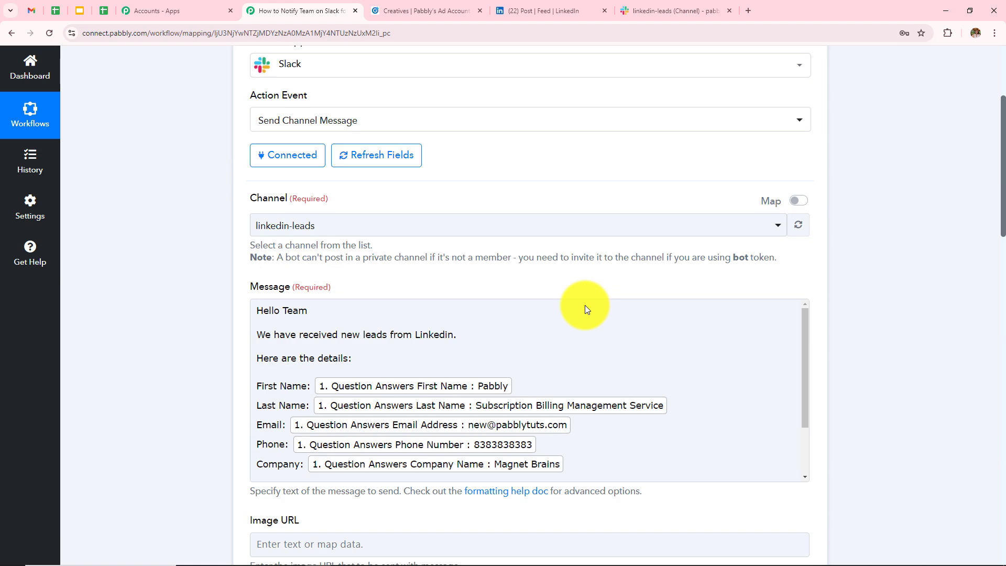
scroll(398, 282, up, 1)
scroll(398, 282, up, 2)
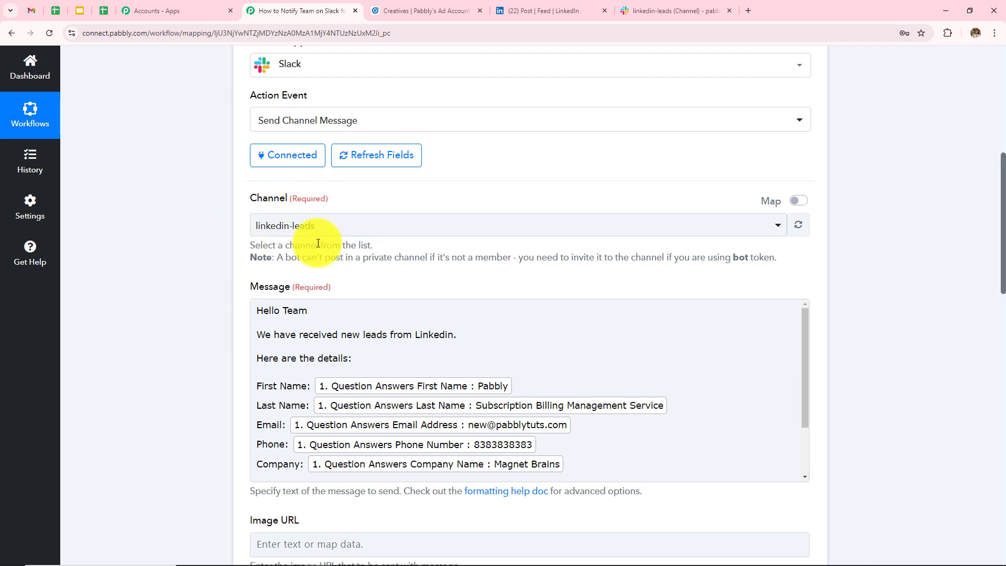
scroll(476, 330, down, 3)
scroll(400, 364, down, 2)
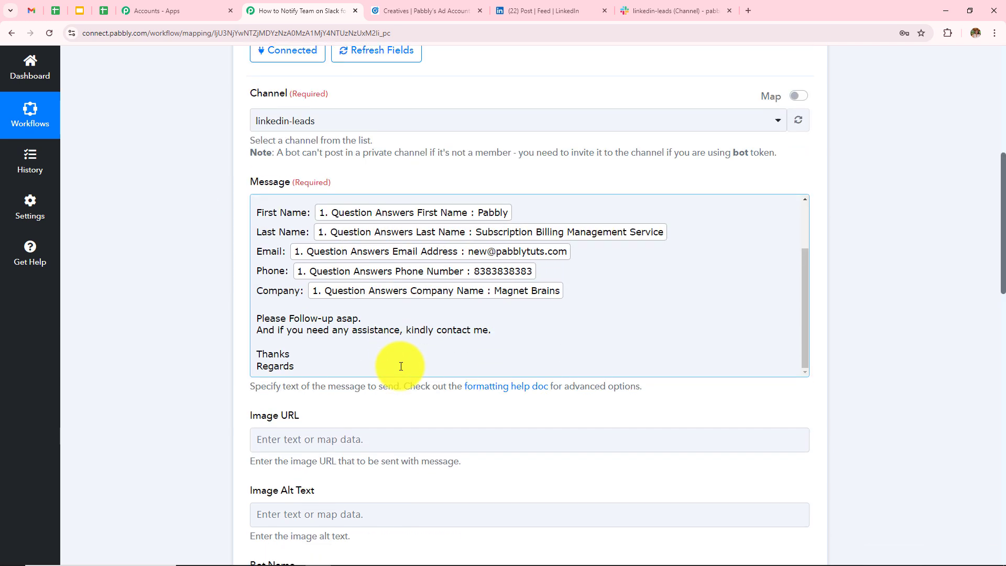
scroll(544, 319, up, 3)
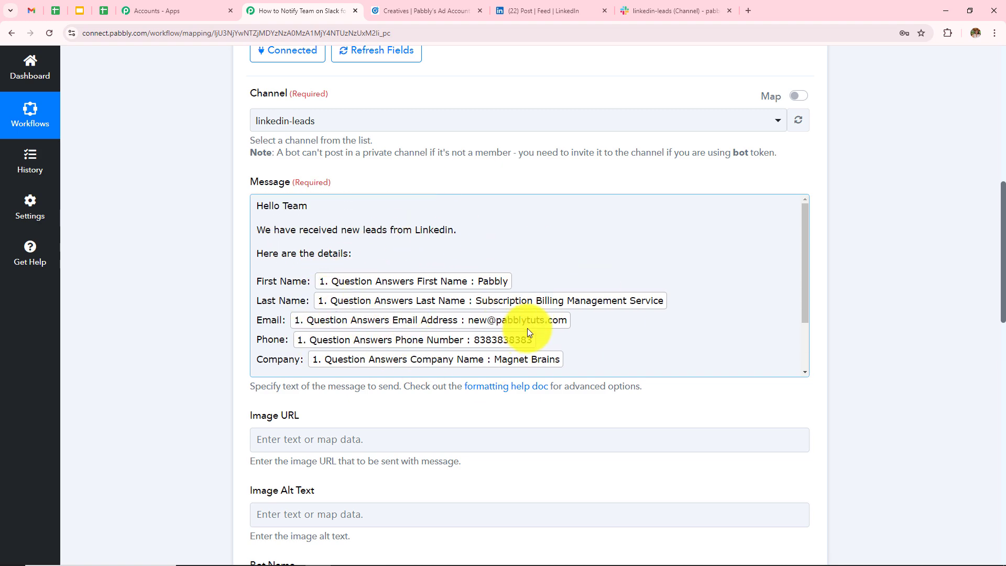
scroll(371, 330, down, 2)
scroll(222, 313, down, 13)
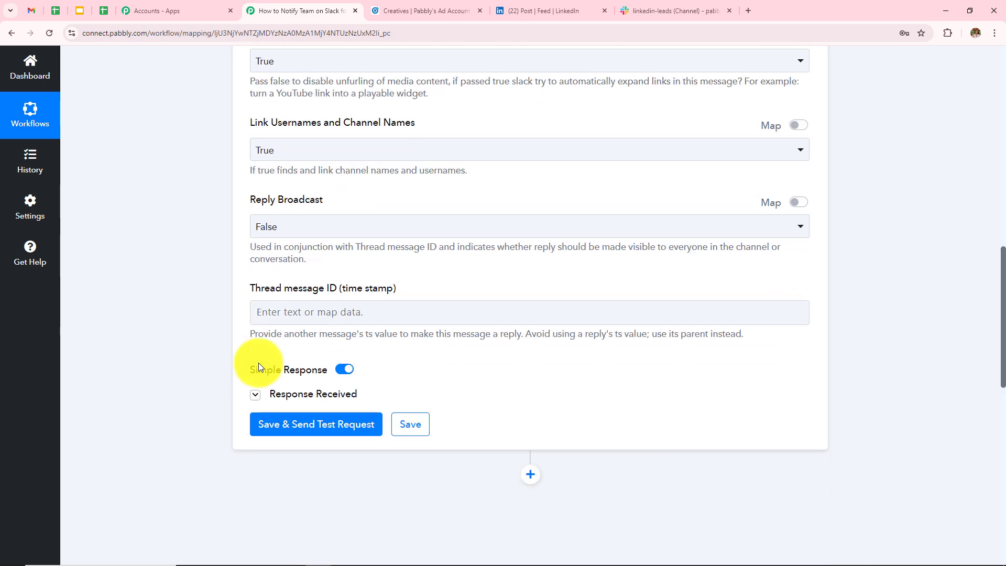
Examine the response received by the Slack action, then collapse the action to show the workflow overview
click(296, 398)
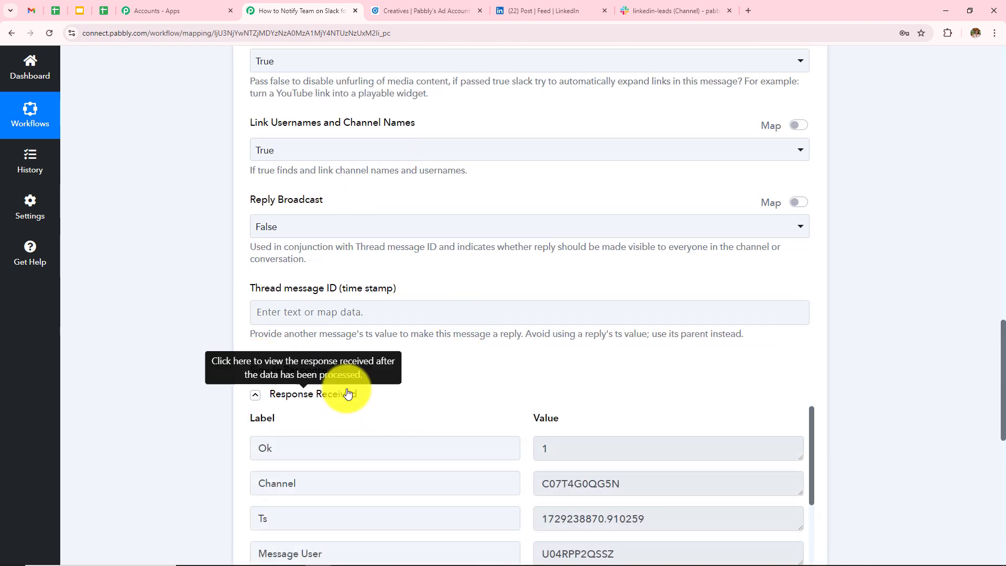
scroll(428, 364, up, 20)
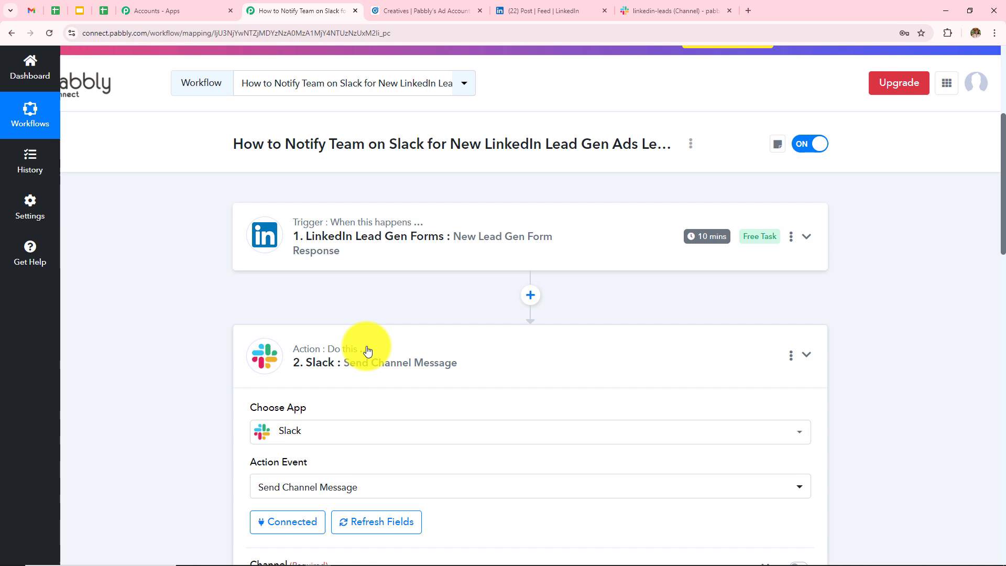
click(512, 363)
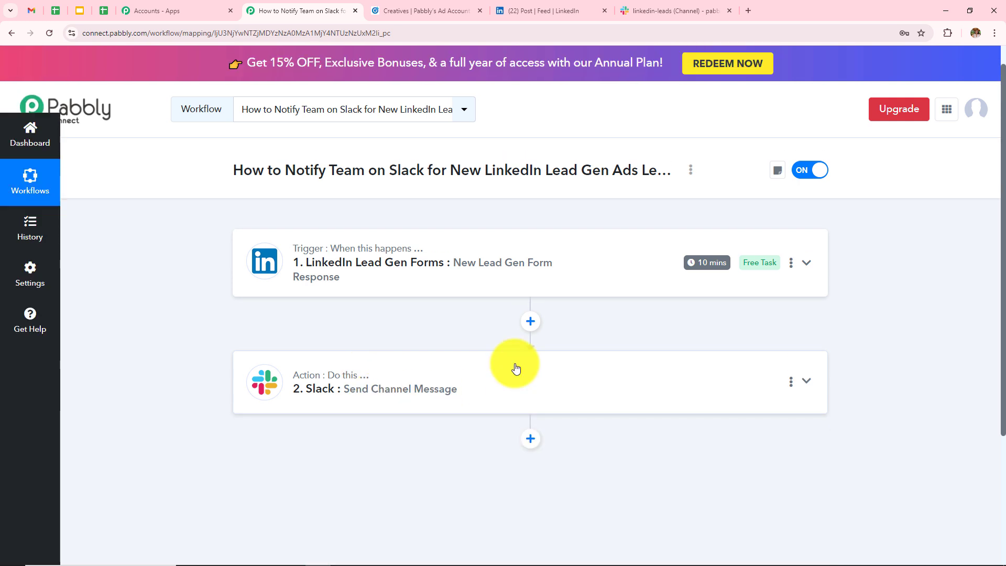